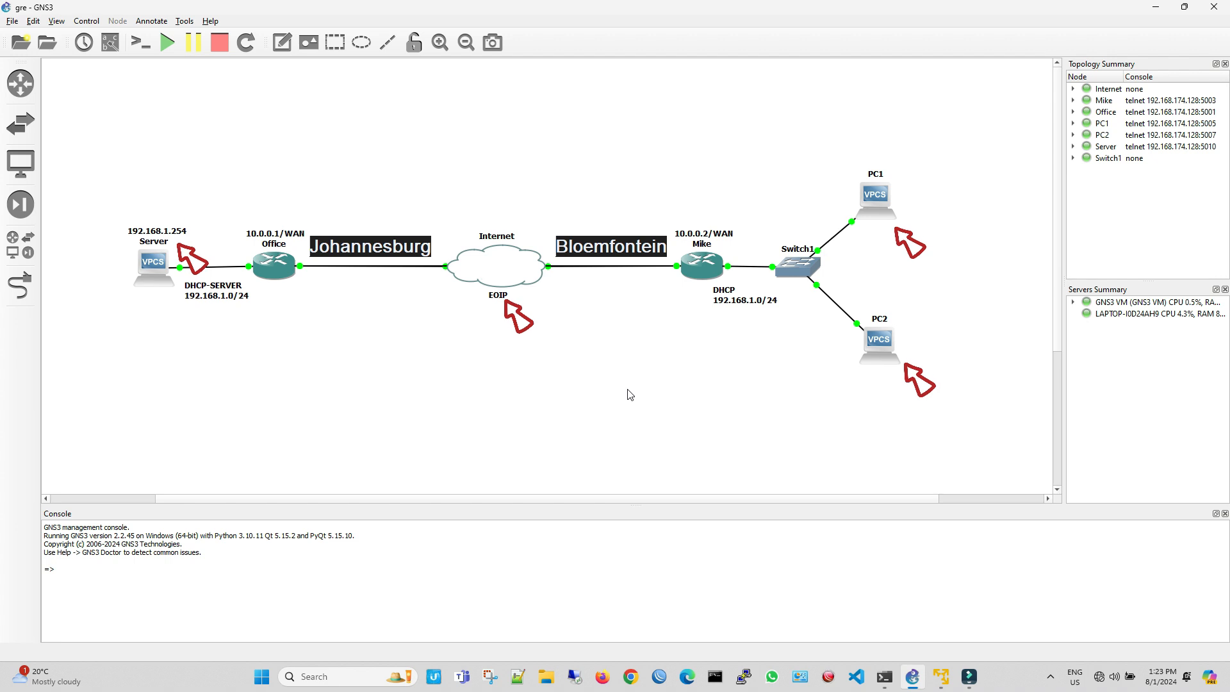
Switch to WinBox and connect to the Office router from the discovered neighbors
click(659, 676)
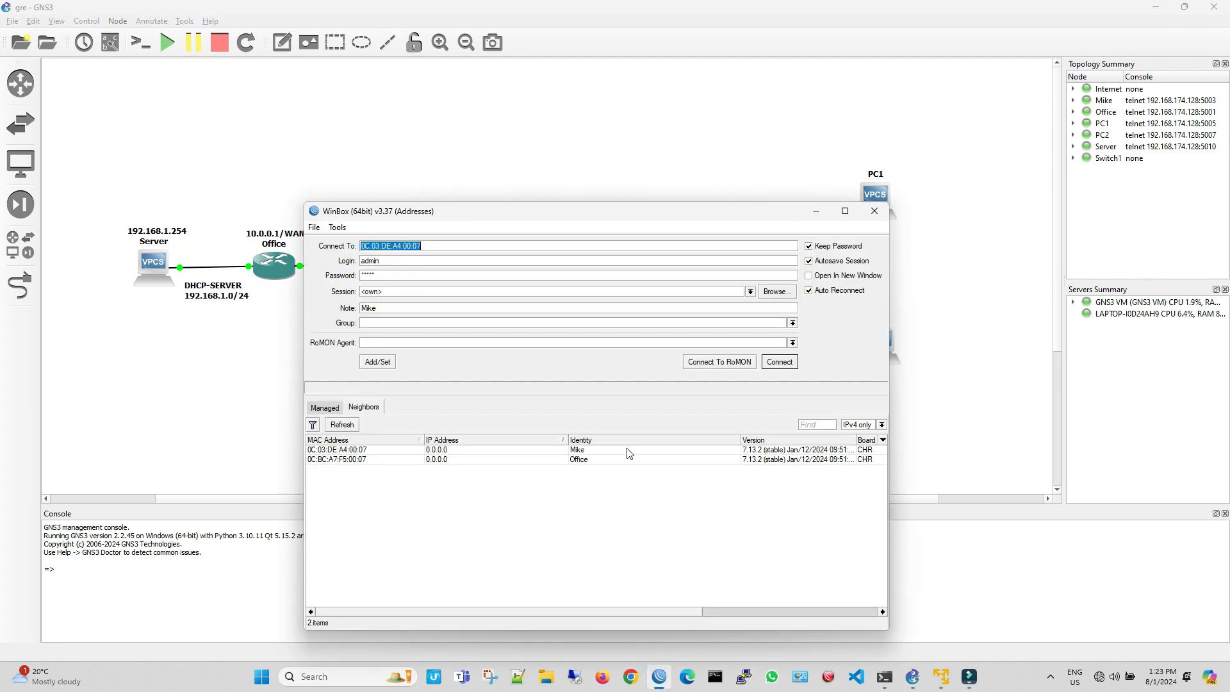
click(629, 459)
click(779, 361)
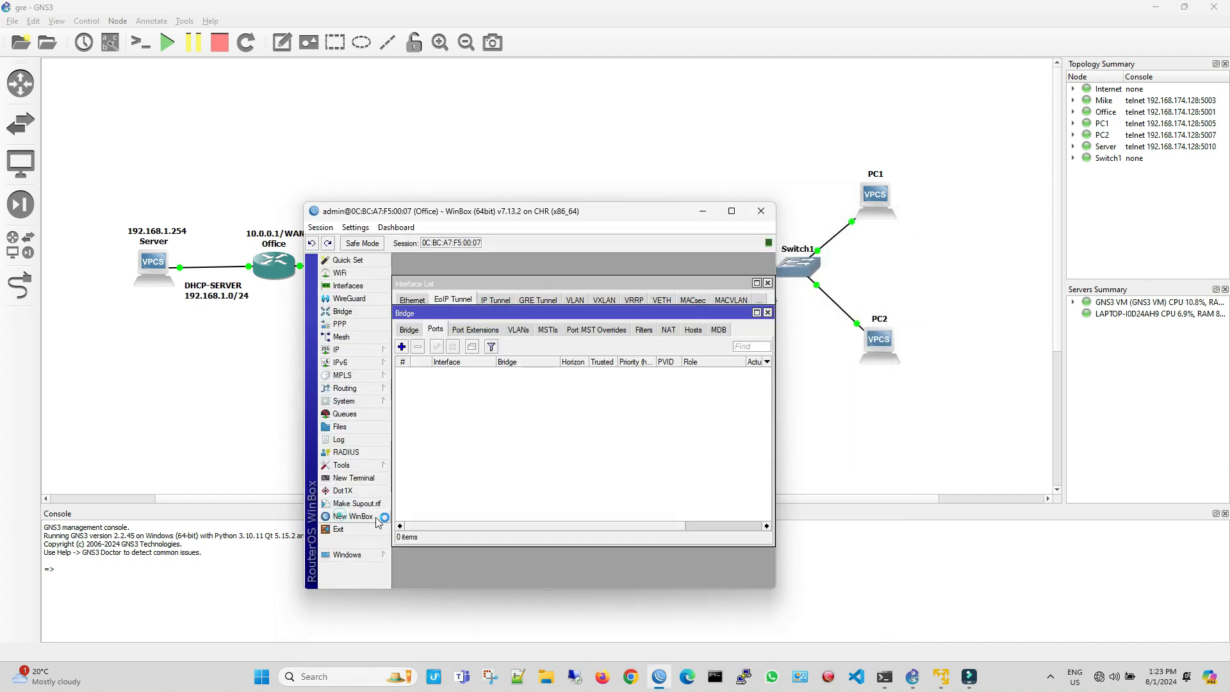
Connect to the Mike router in a new WinBox session and arrange the Office and Mike windows side by side
click(377, 518)
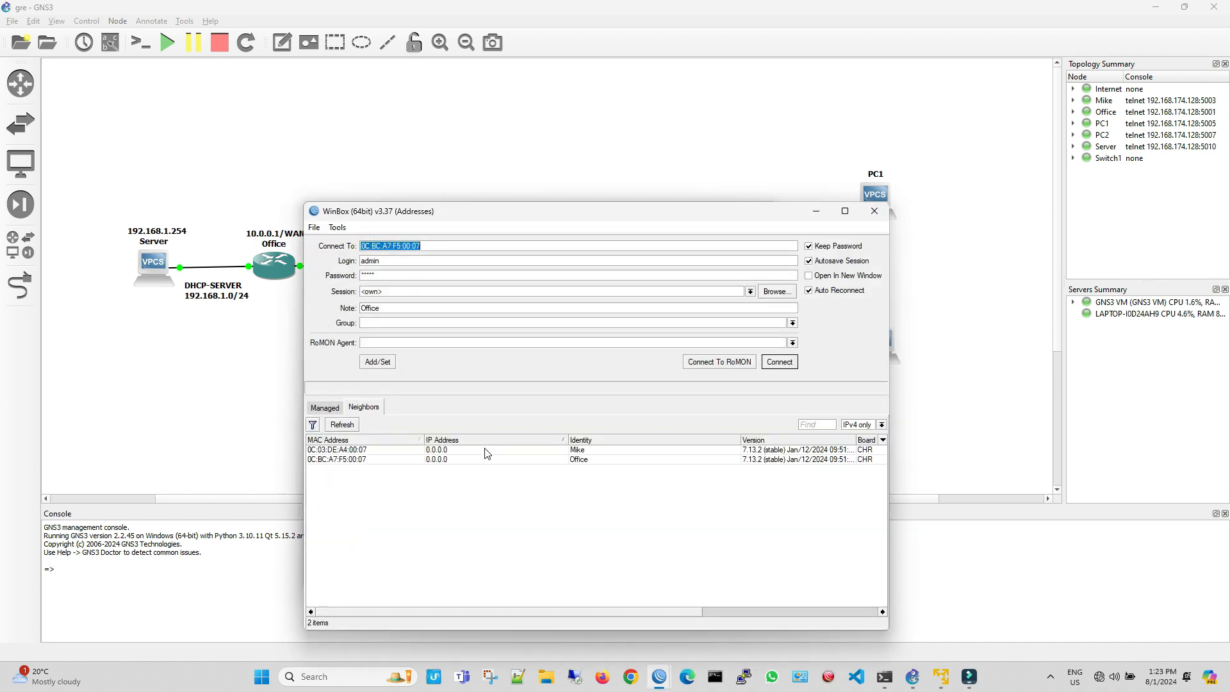
click(486, 450)
click(779, 362)
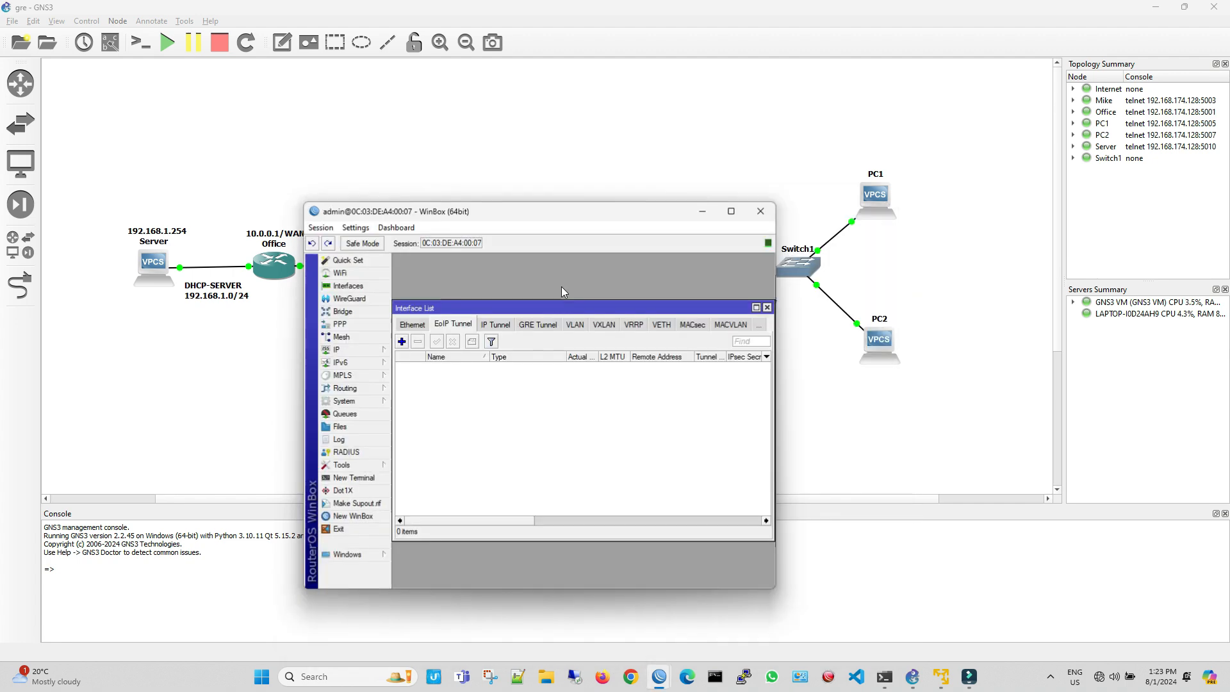
drag(869, 262, 1229, 272)
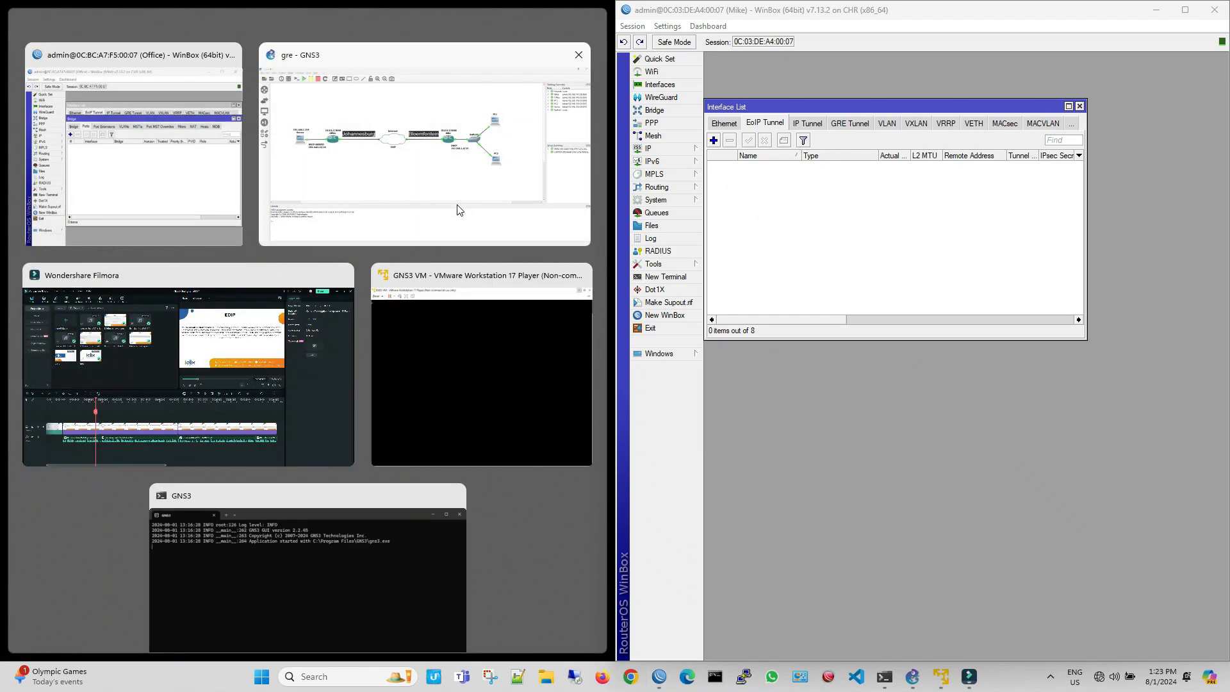
click(172, 130)
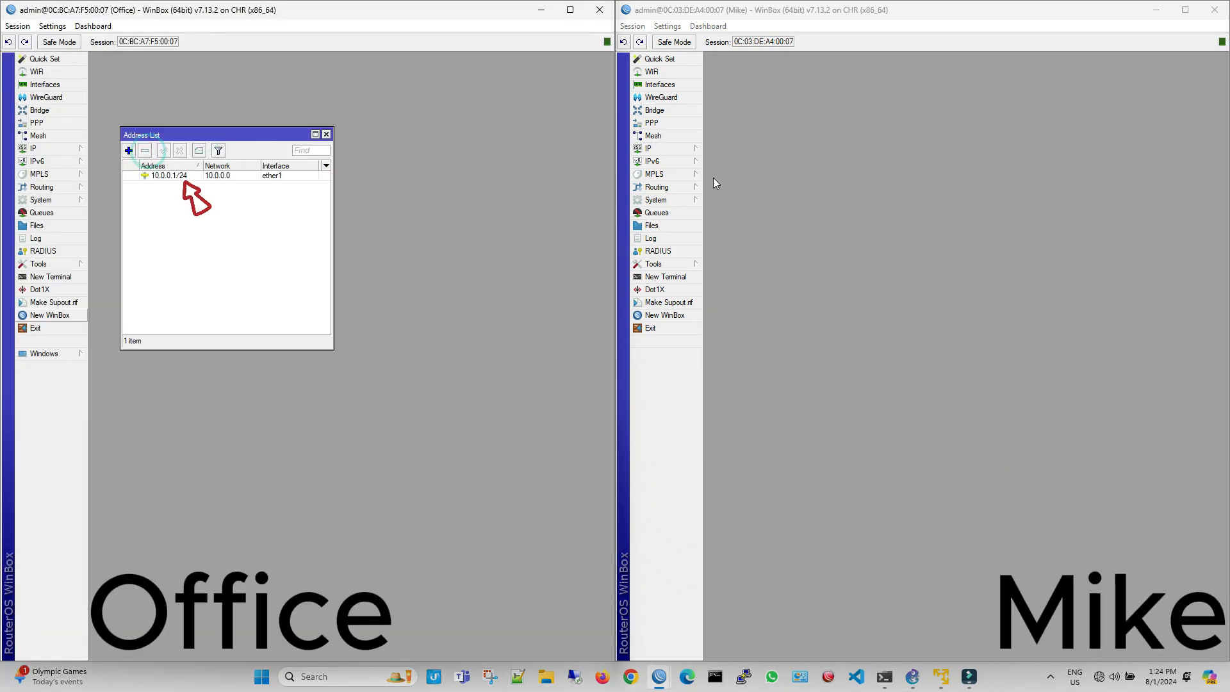
Display the Mike router's IP address list and ping the Office router at 10.0.0.1 from Mike
click(648, 148)
click(726, 163)
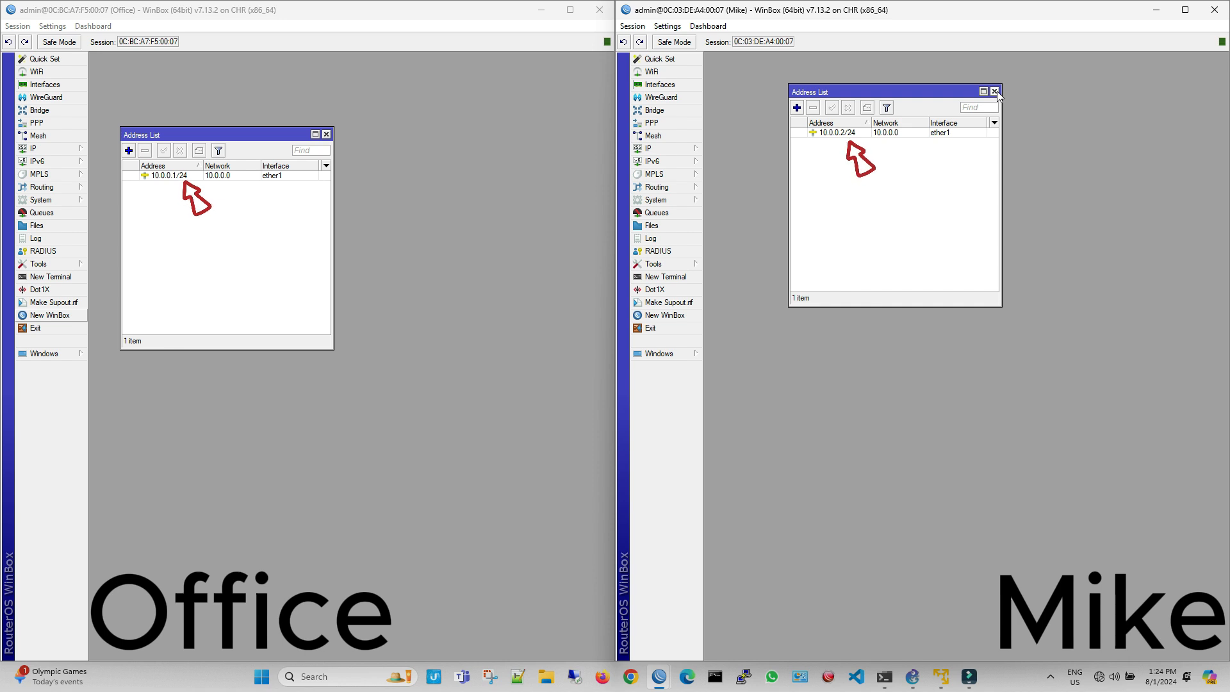
click(669, 264)
click(719, 380)
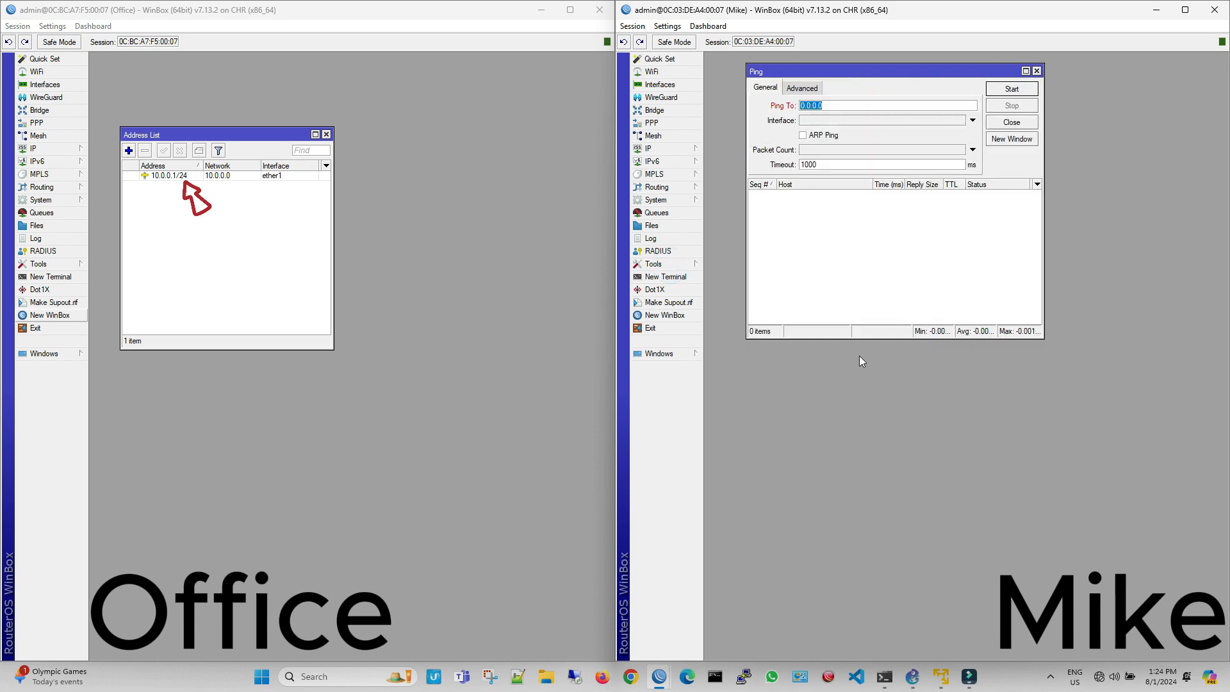
text(10.0.0.1)
key(Return)
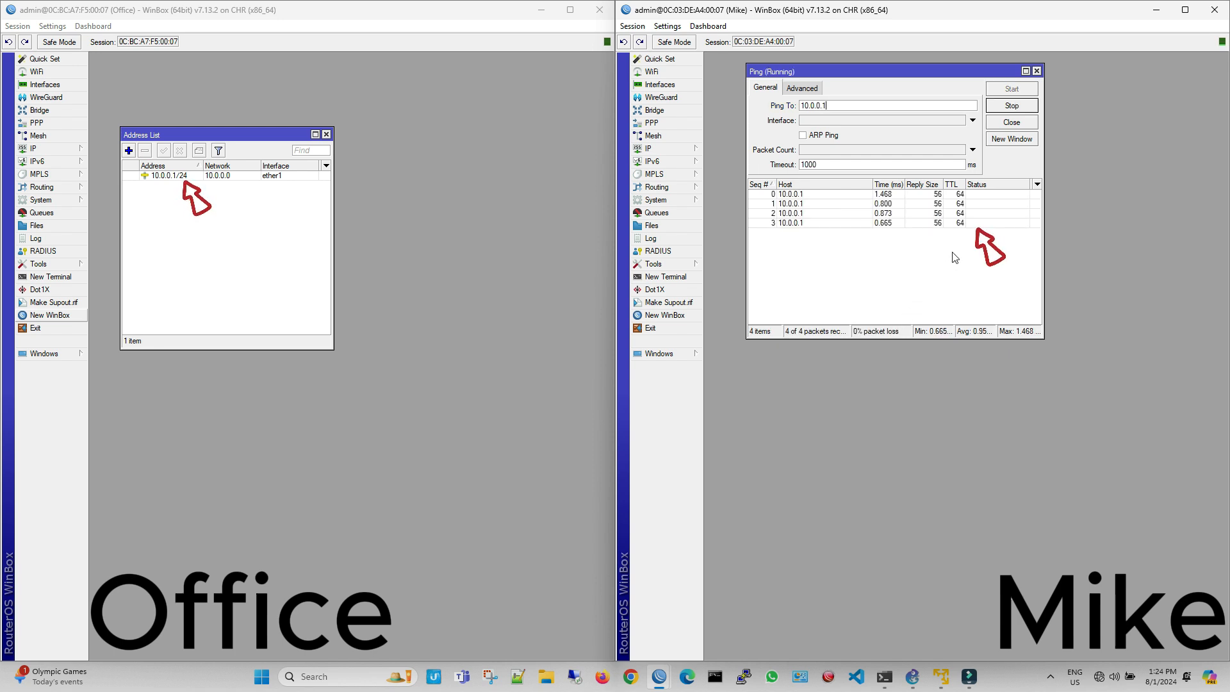
click(1011, 106)
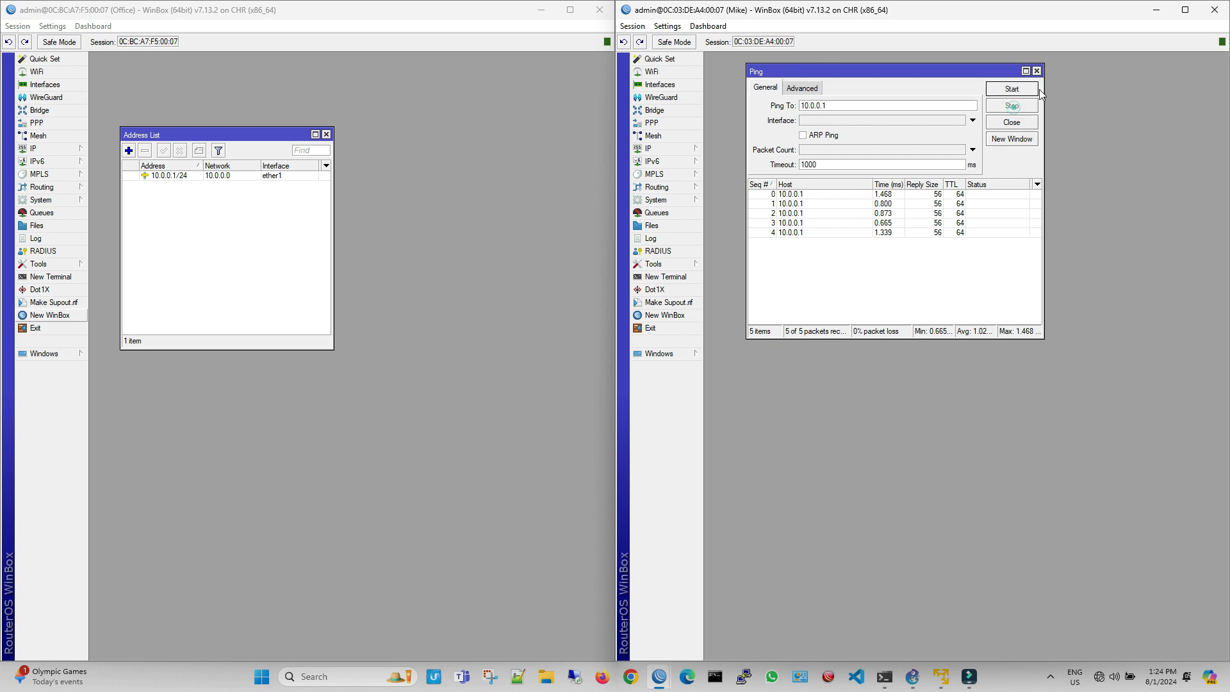
click(1036, 71)
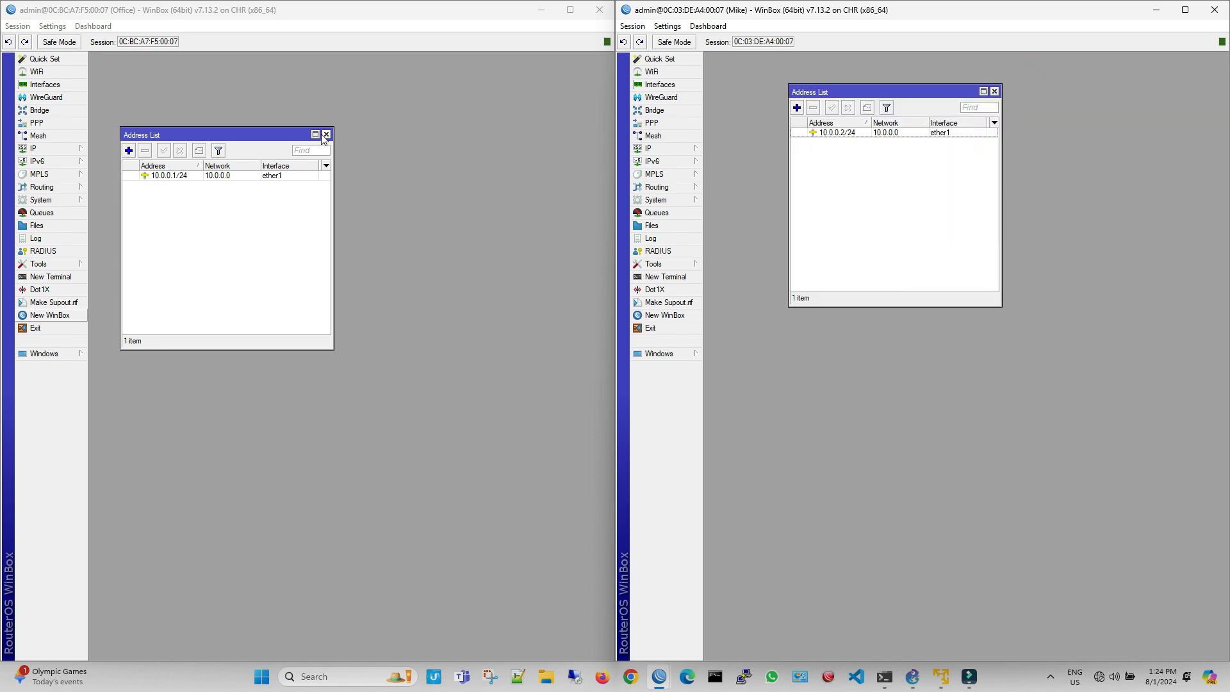
Add the IP address 192.168.1.1/24 to interface ether2 on the Office router
drag(295, 135, 304, 78)
drag(867, 91, 854, 76)
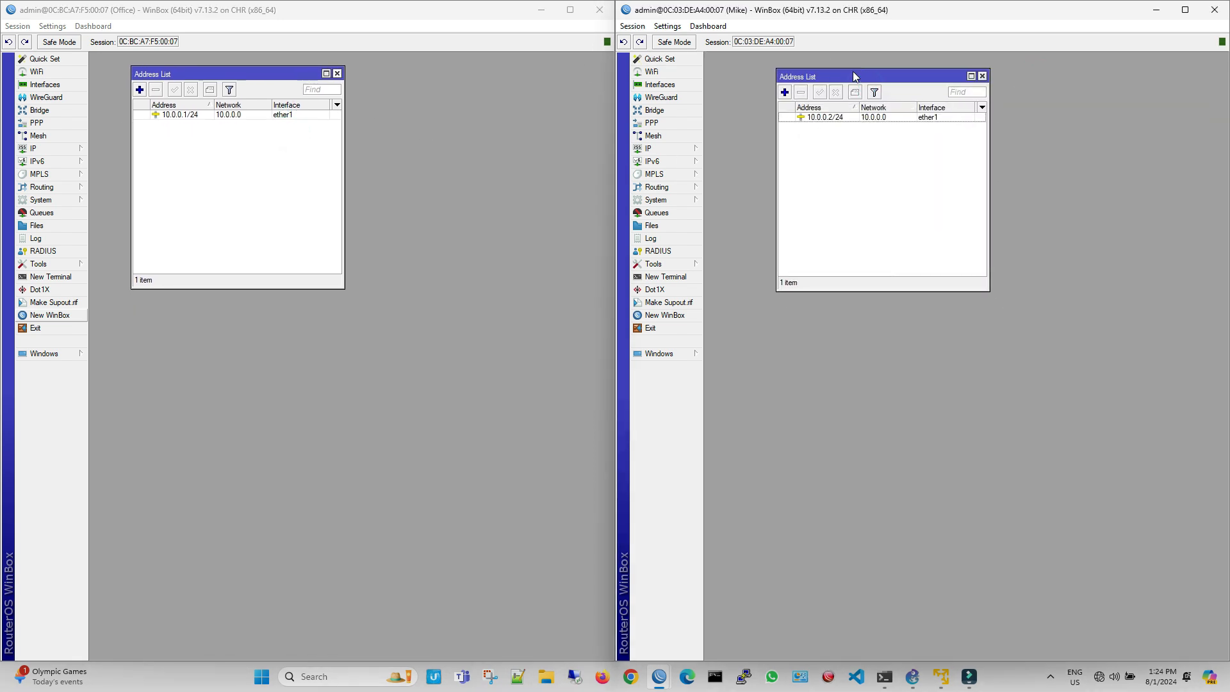
click(456, 103)
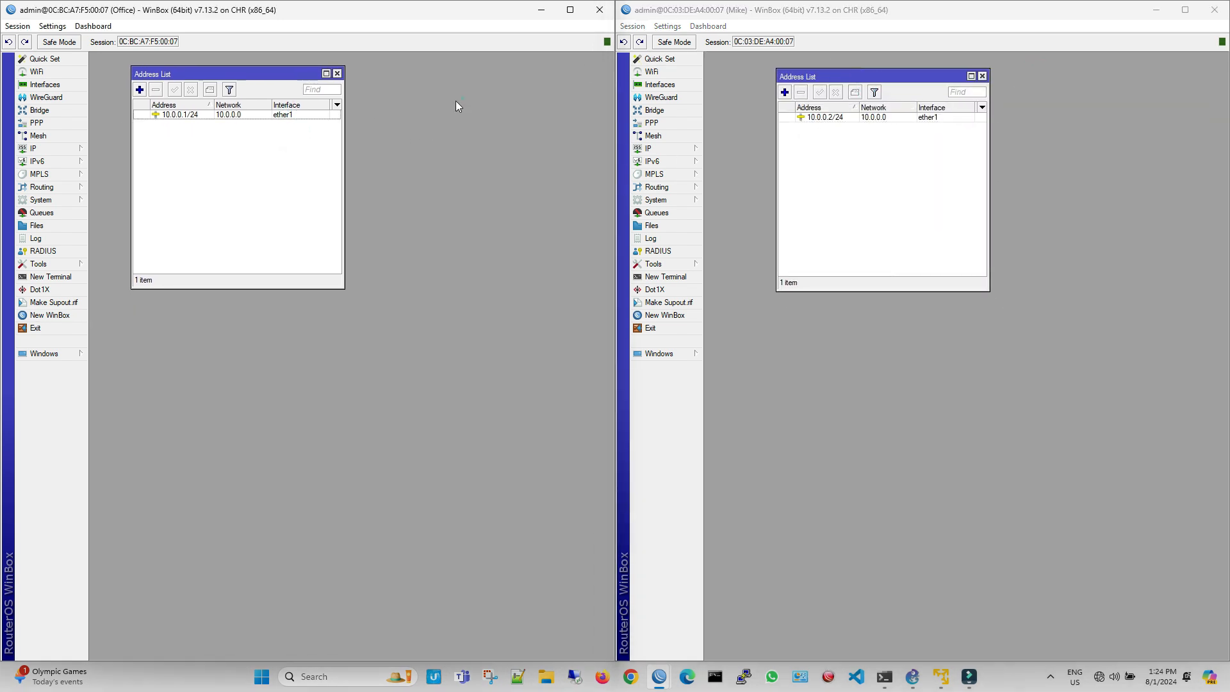
click(139, 89)
click(317, 171)
click(252, 188)
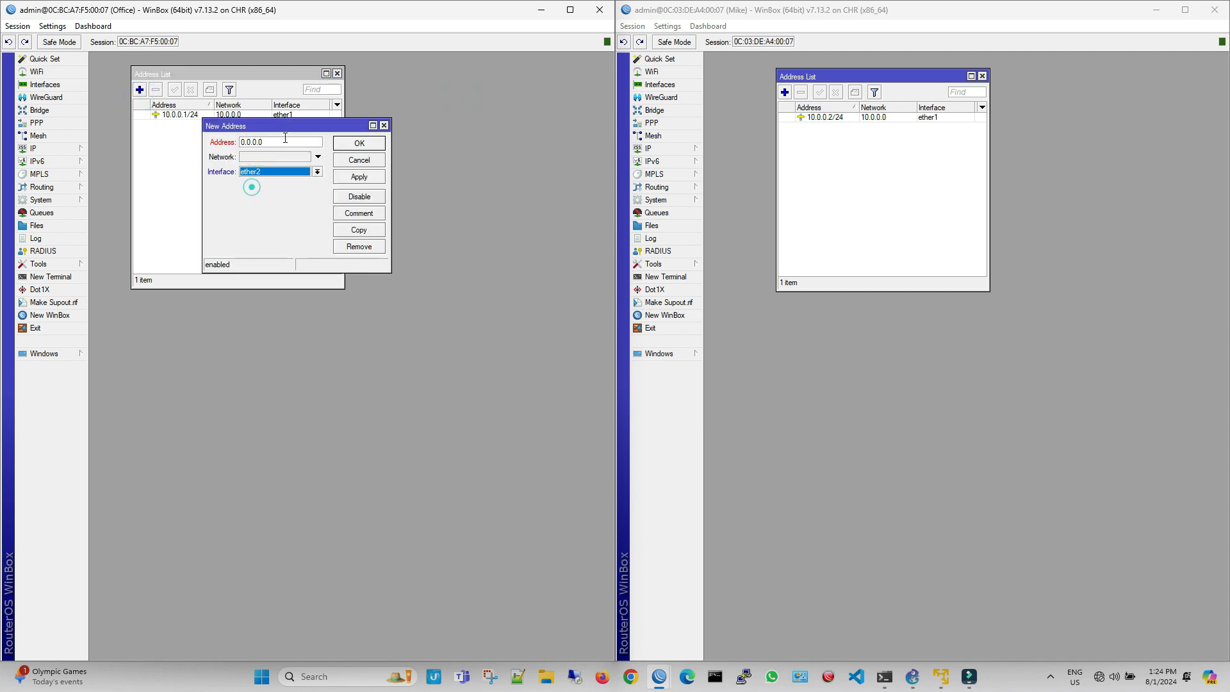
drag(286, 132, 187, 156)
text(192)
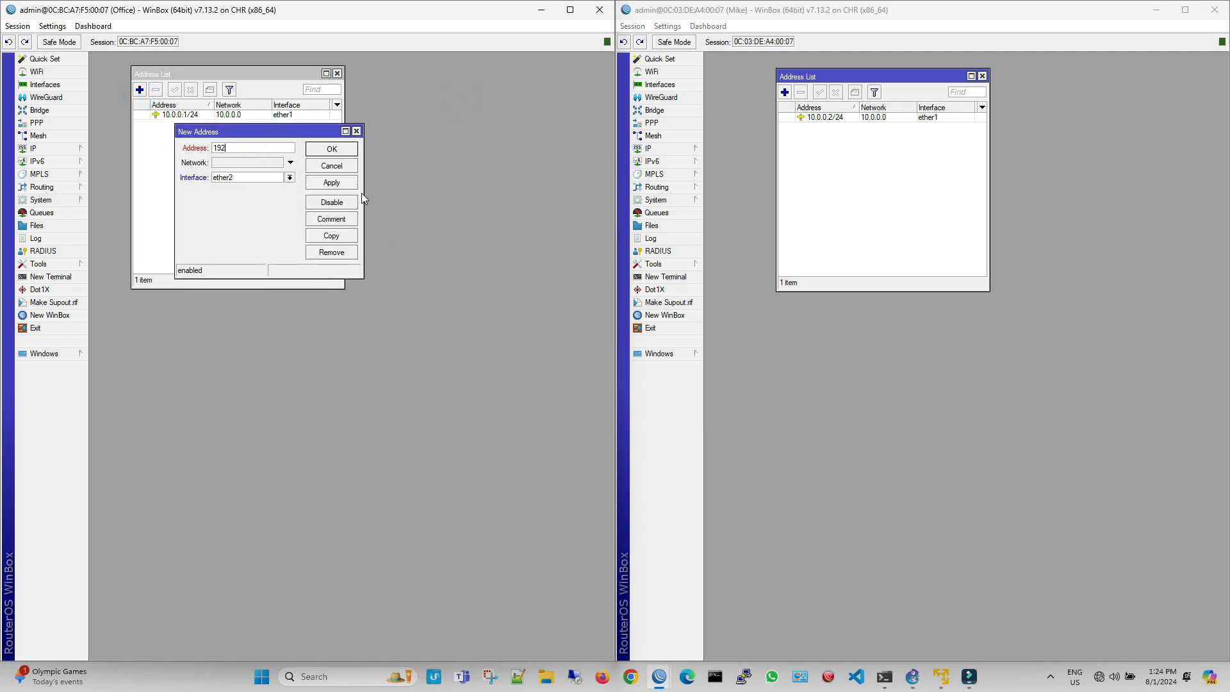
text(.168.1.1/24)
click(331, 182)
Label the Office router's new ether2 address with the comment DHCP-SERVER and save it
click(340, 218)
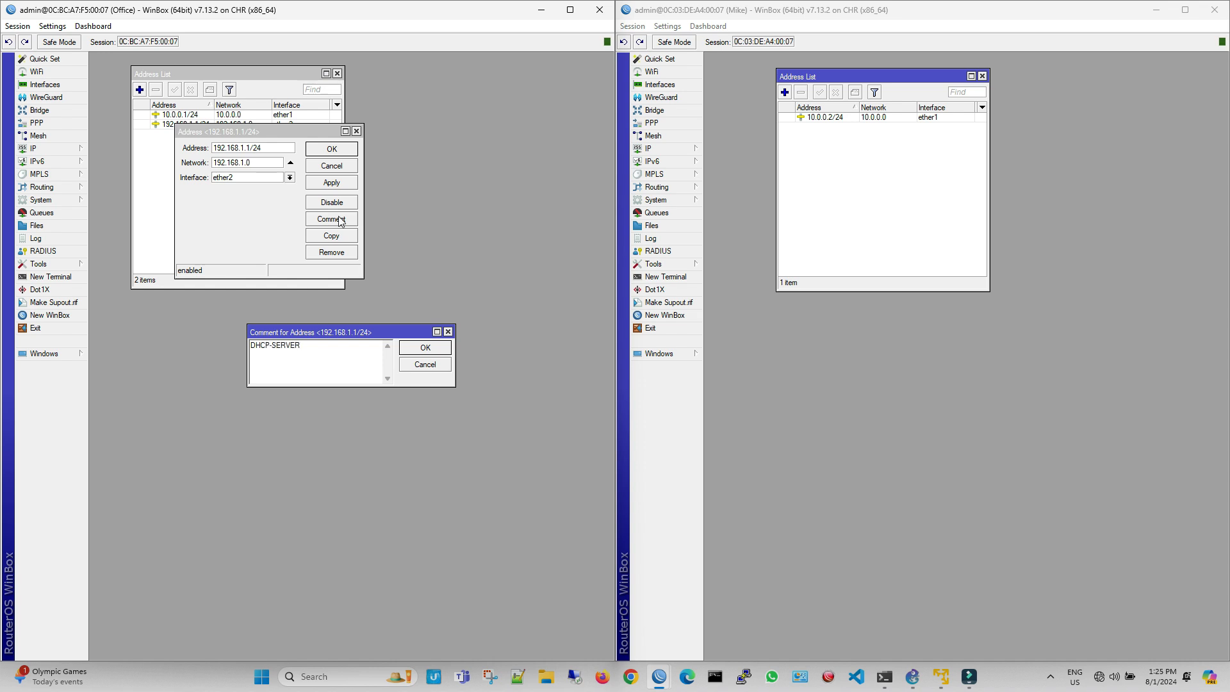
click(405, 346)
click(336, 150)
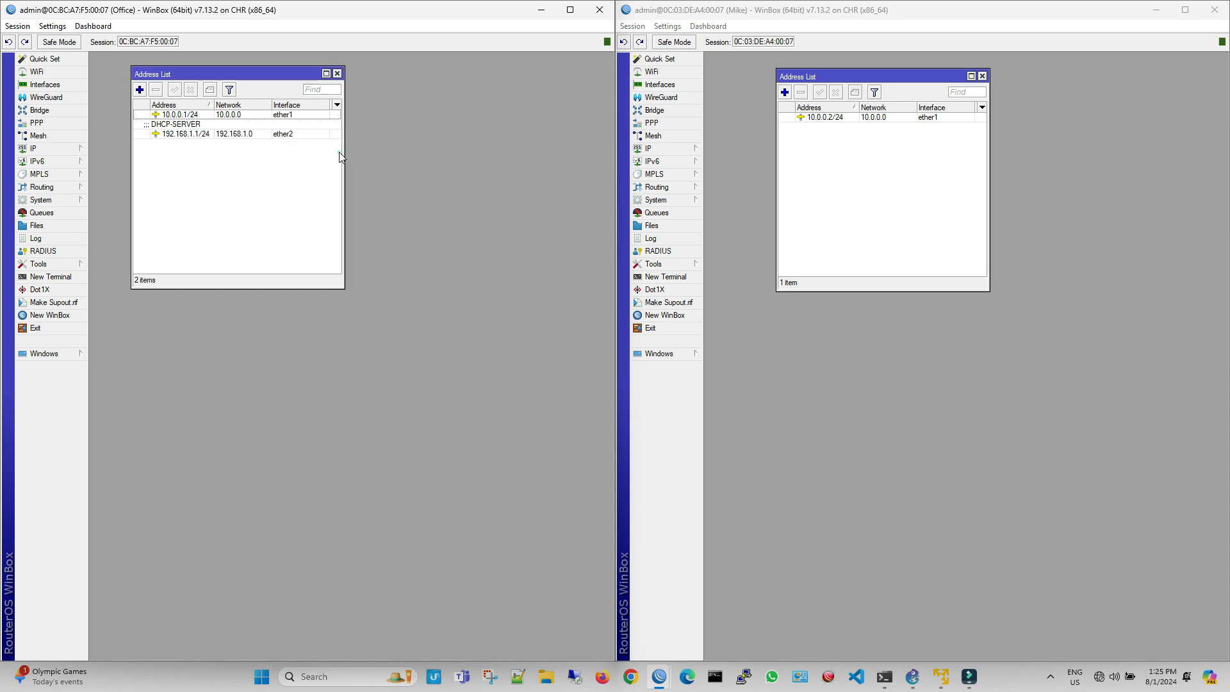
Run DHCP Setup on the Office router's ether2 with address space 192.168.1.0/24, pool 192.168.1.2-192.168.1.254 and the remaining defaults
click(64, 147)
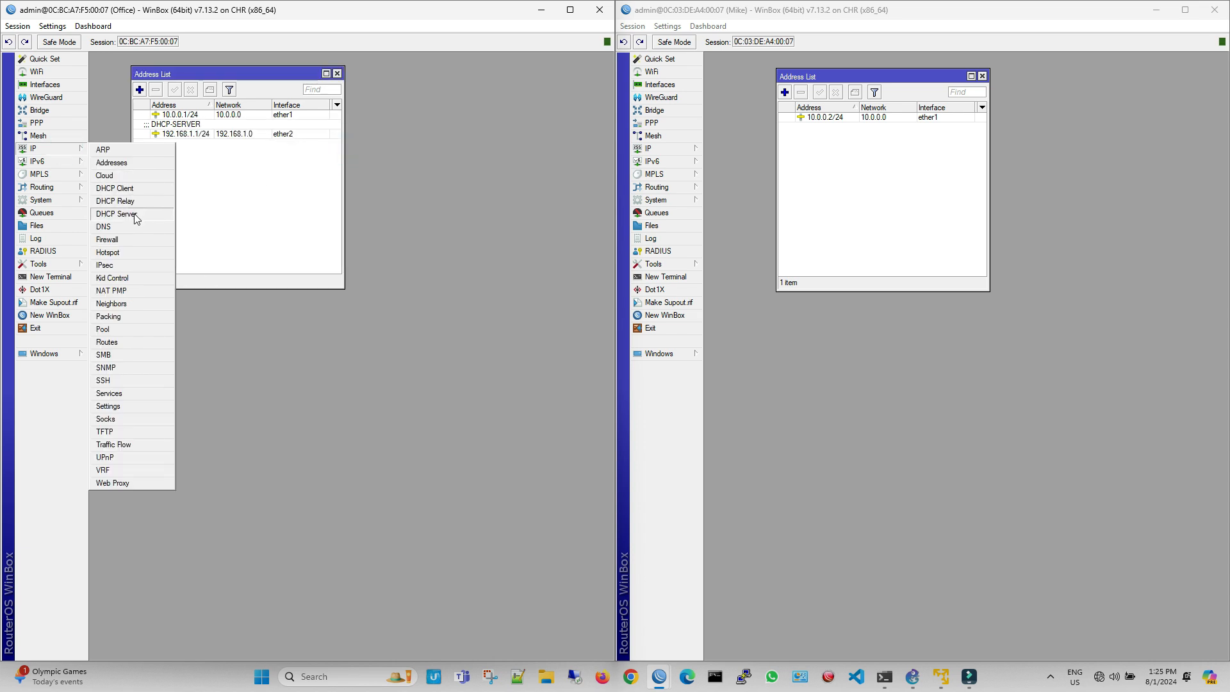
click(116, 213)
click(267, 134)
click(296, 194)
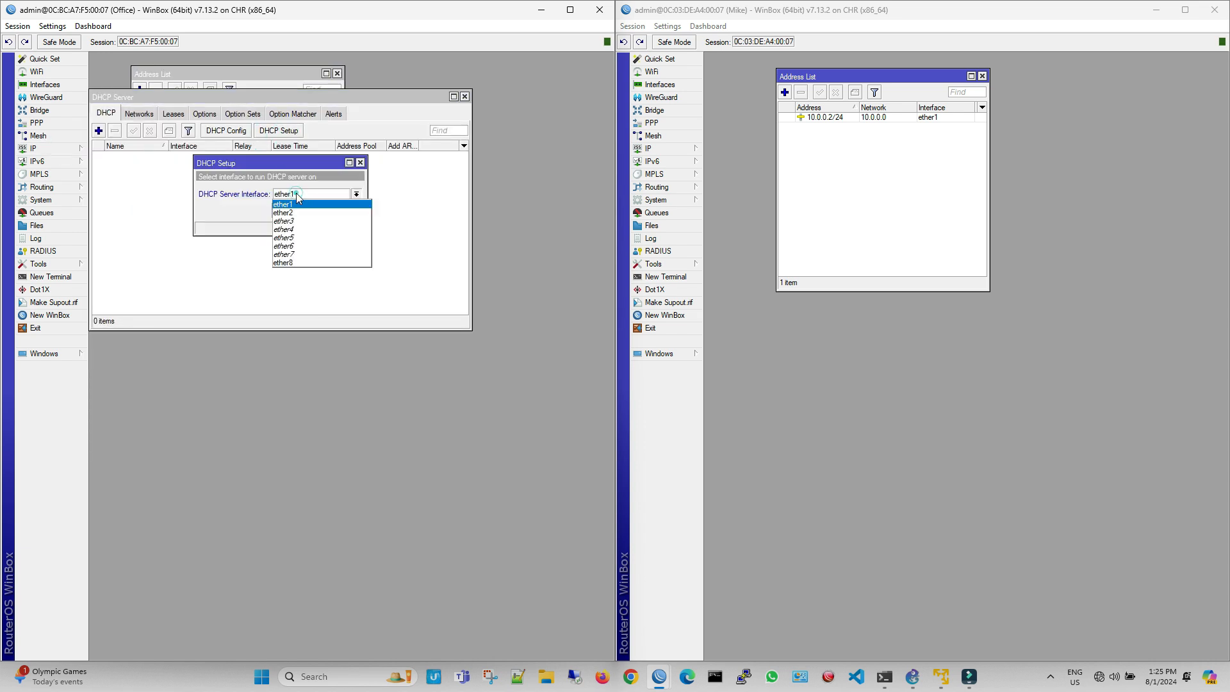
click(298, 216)
click(312, 211)
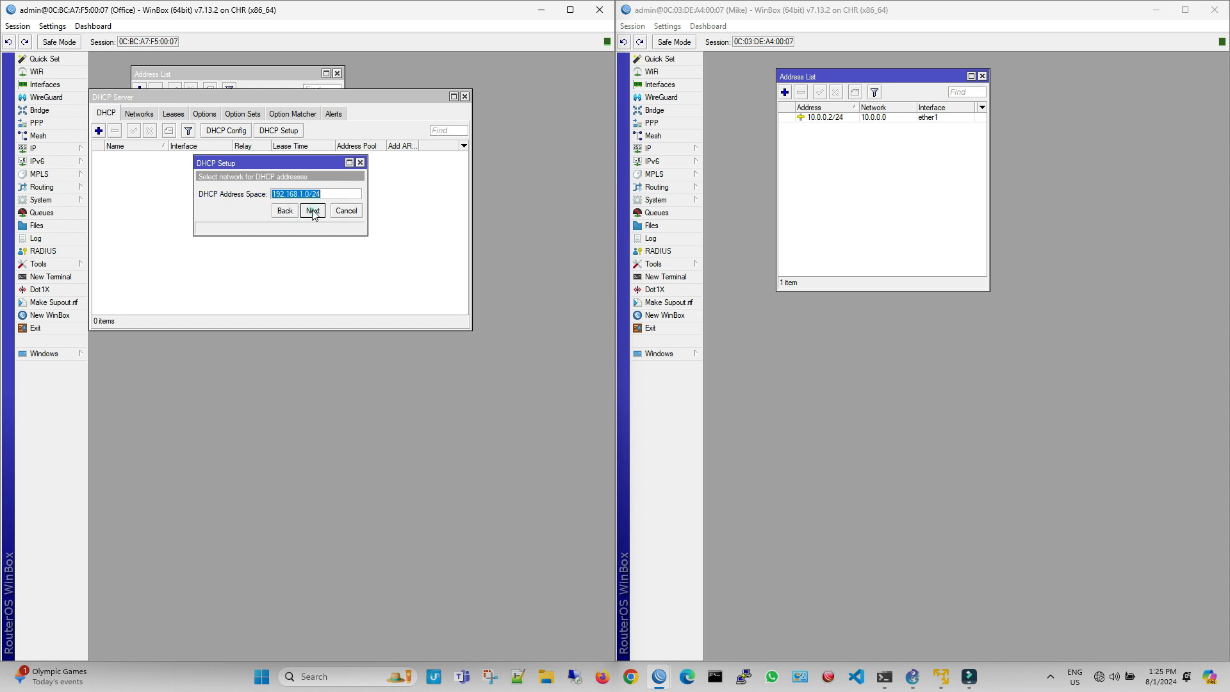
click(311, 211)
click(313, 212)
click(312, 211)
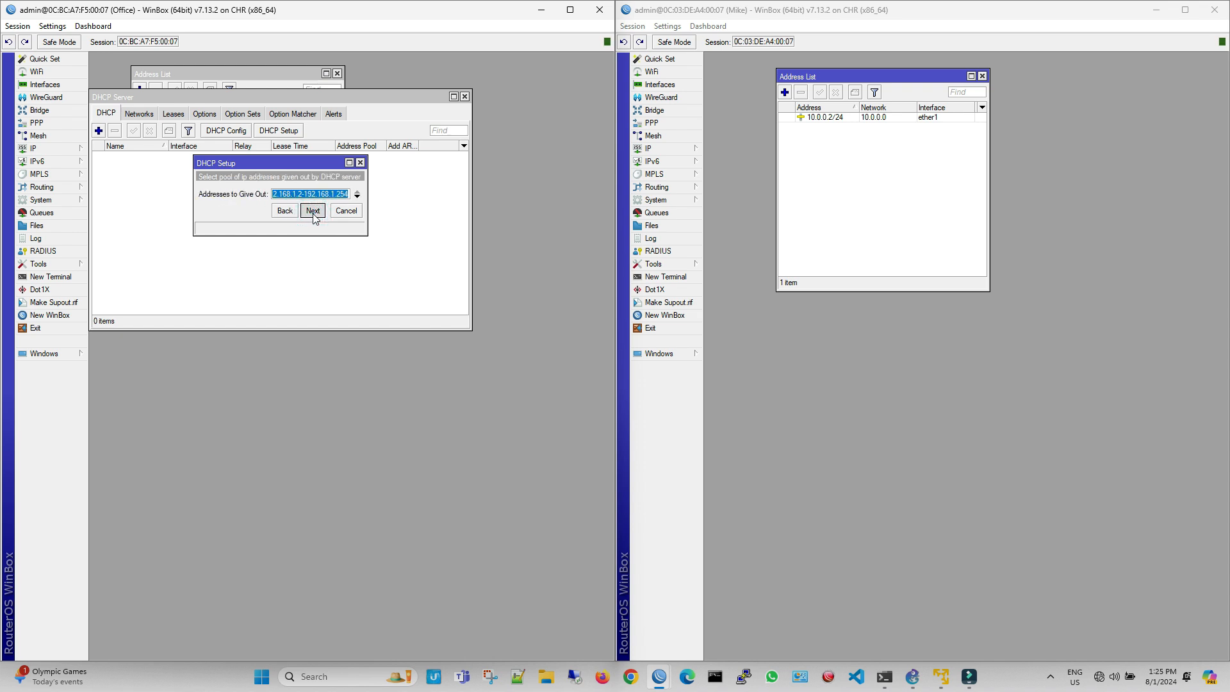
click(312, 211)
click(312, 212)
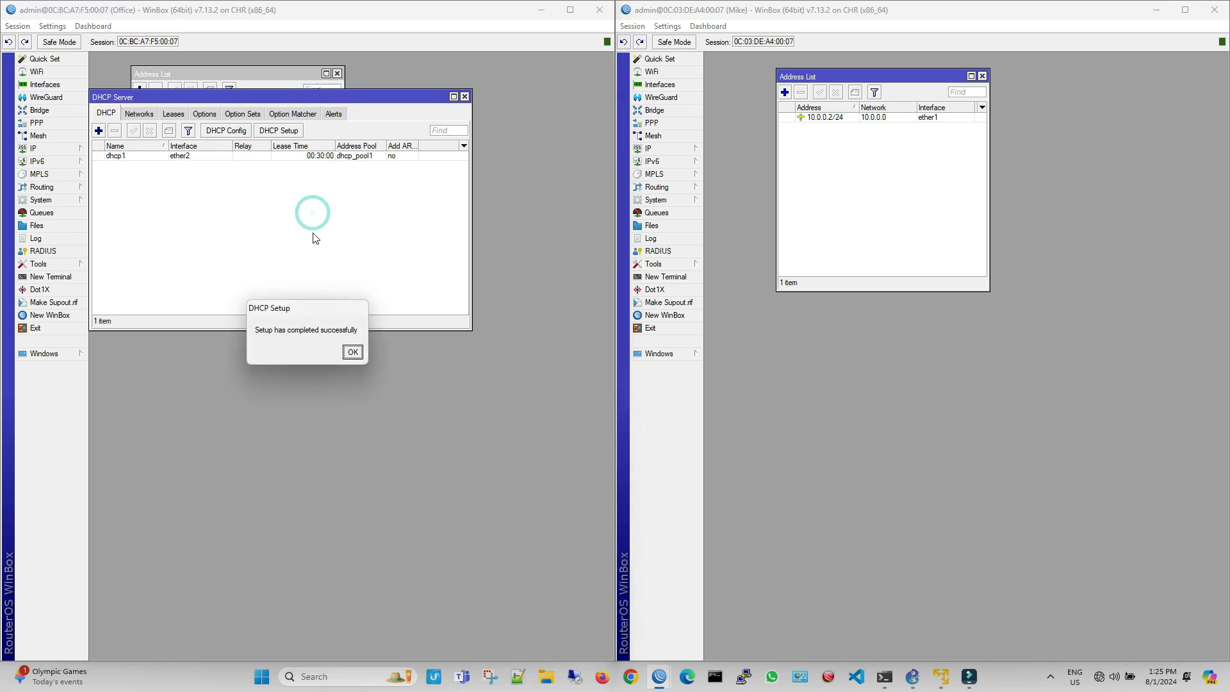
click(345, 351)
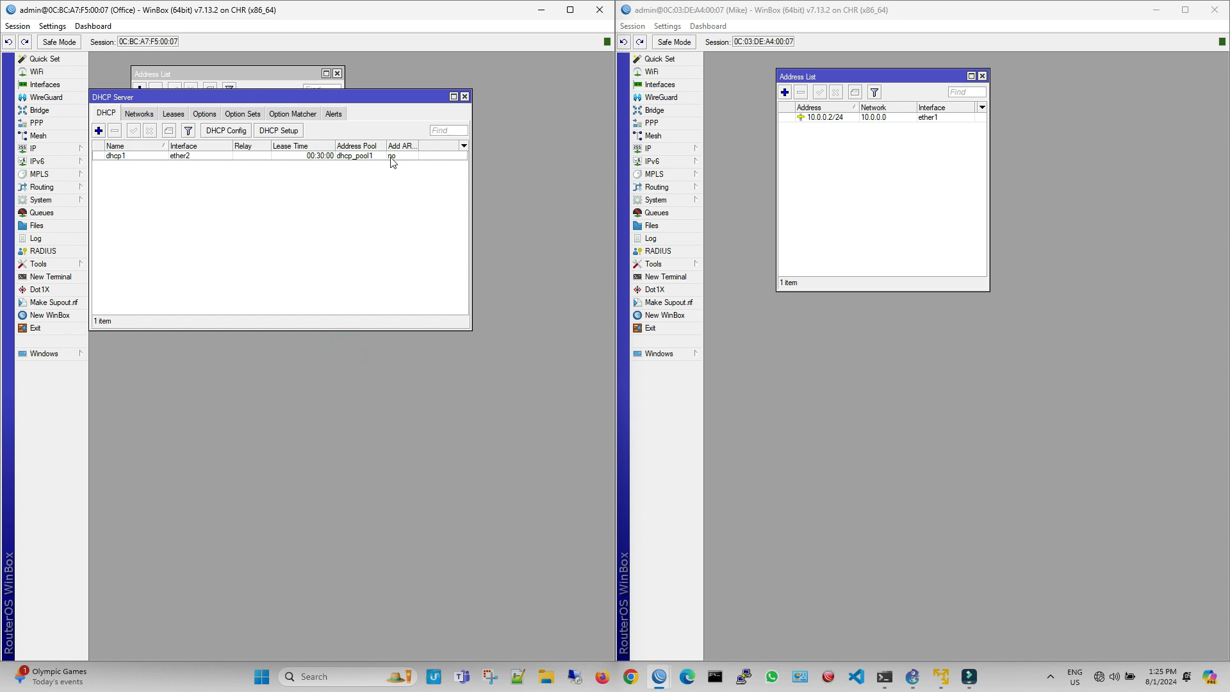
click(465, 97)
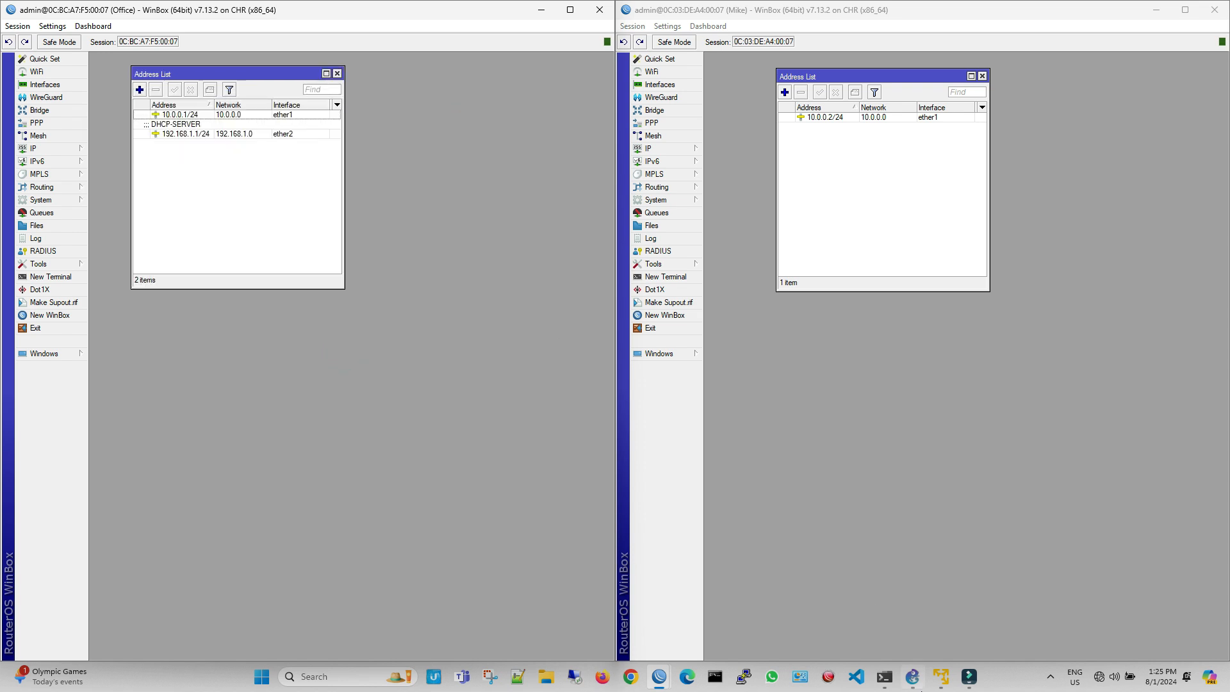
Switch to GNS3 and request an address in the Server node's console with the command ip dhcp
click(912, 677)
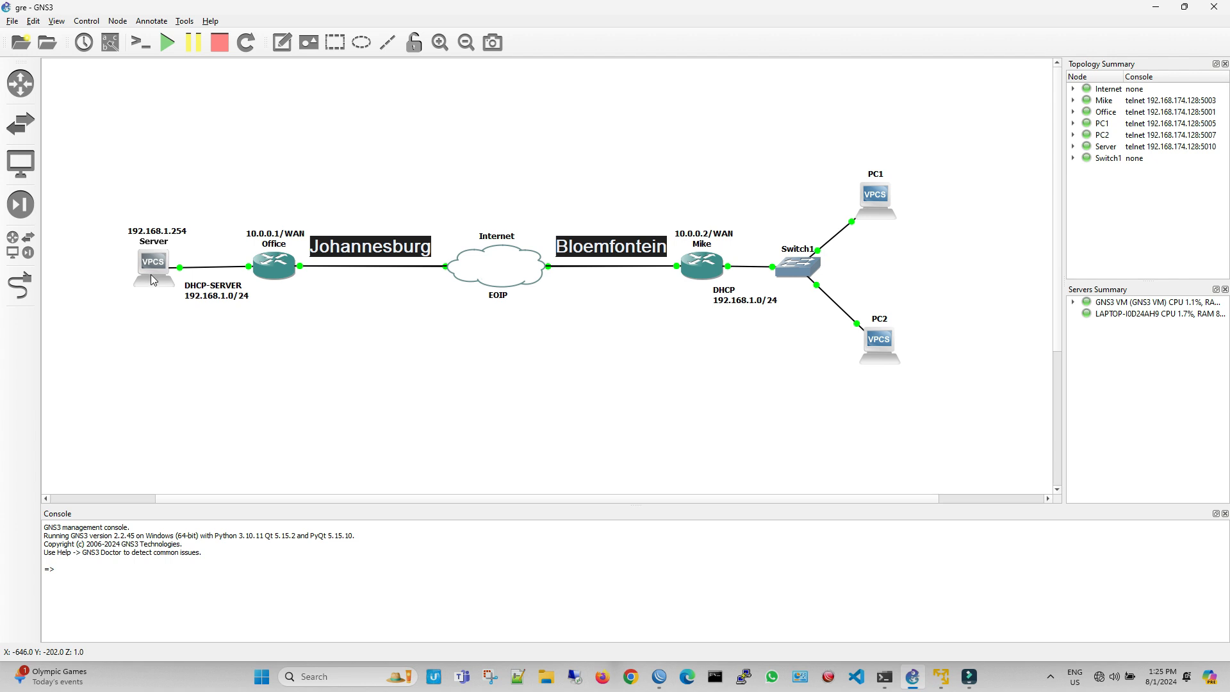
double_click(153, 280)
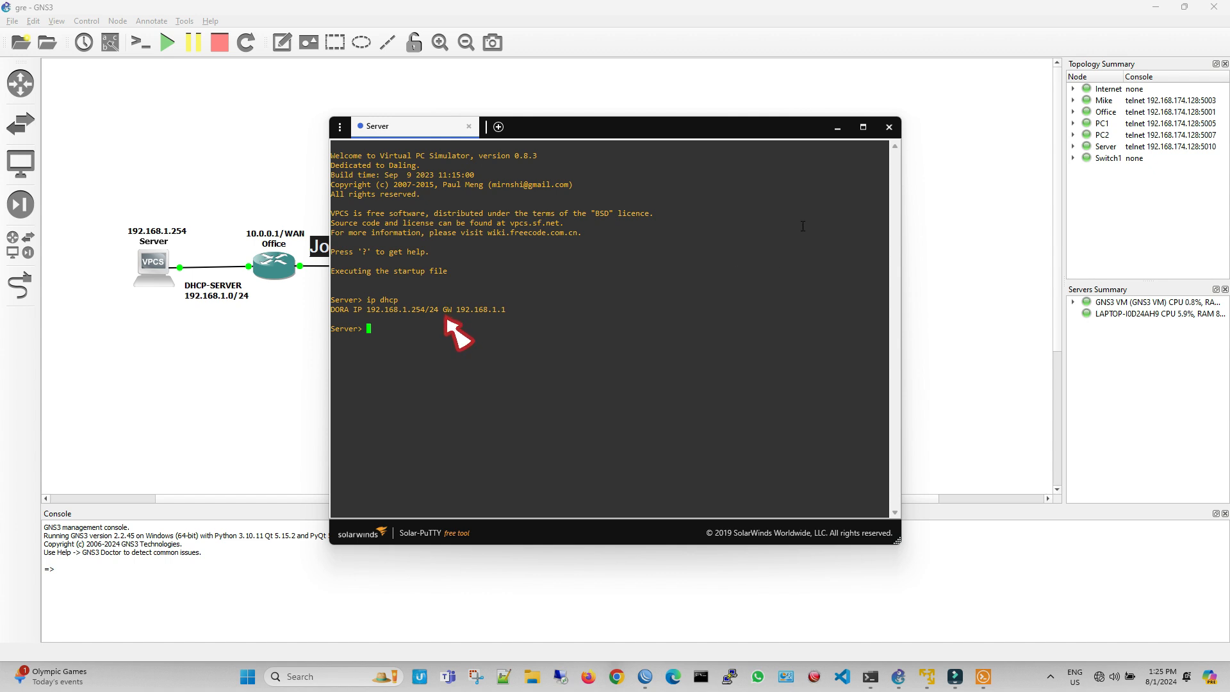
click(889, 130)
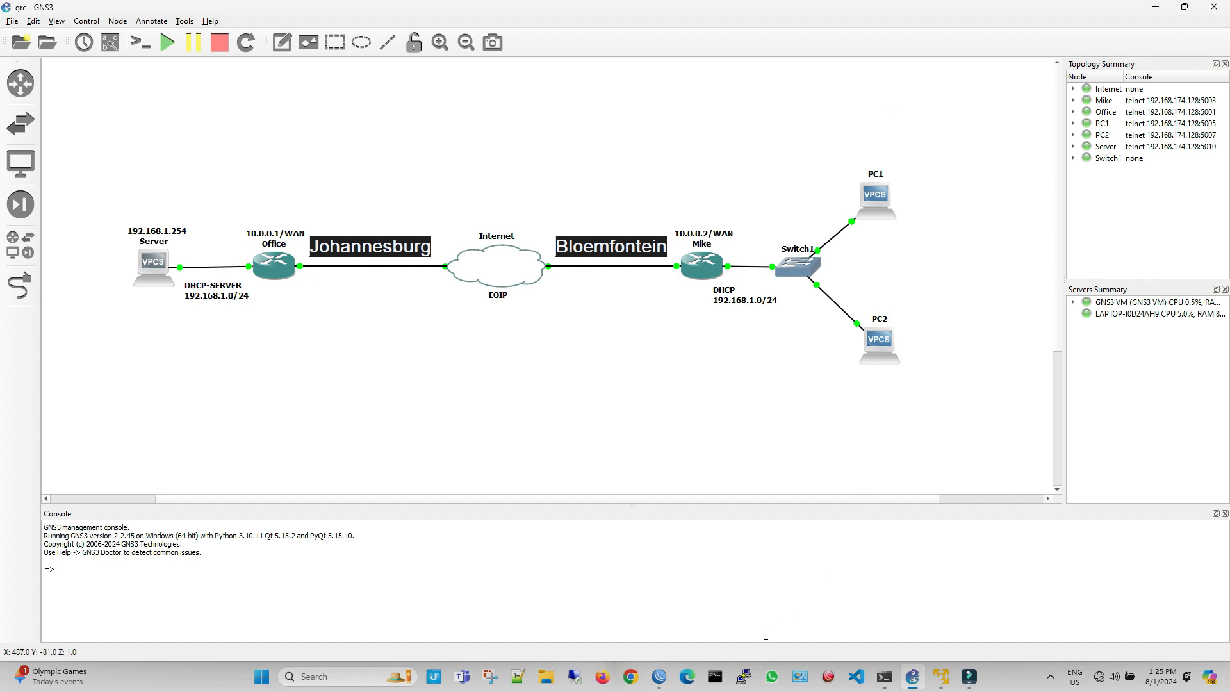
In WinBox, add EoIP tunnel eoip-tunnel-to-MIKE on the Office router with MTU 1500, local address 10.0.0.1, remote address 10.0.0.2 and tunnel ID 10
click(628, 634)
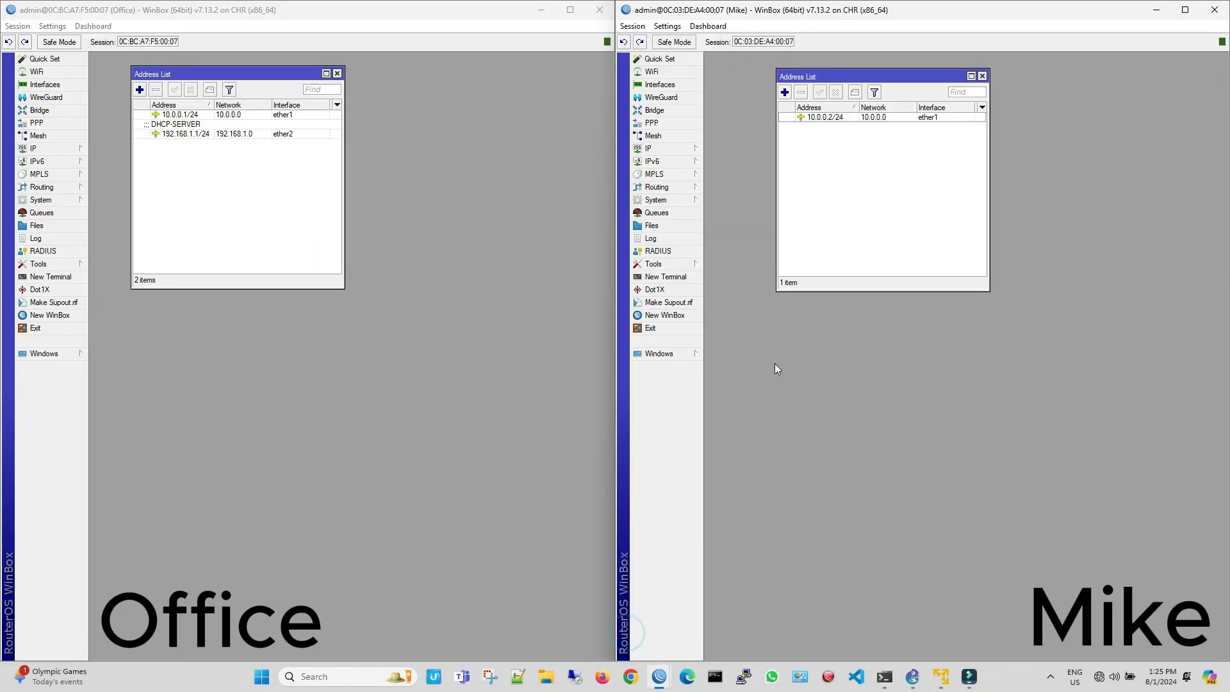
click(45, 85)
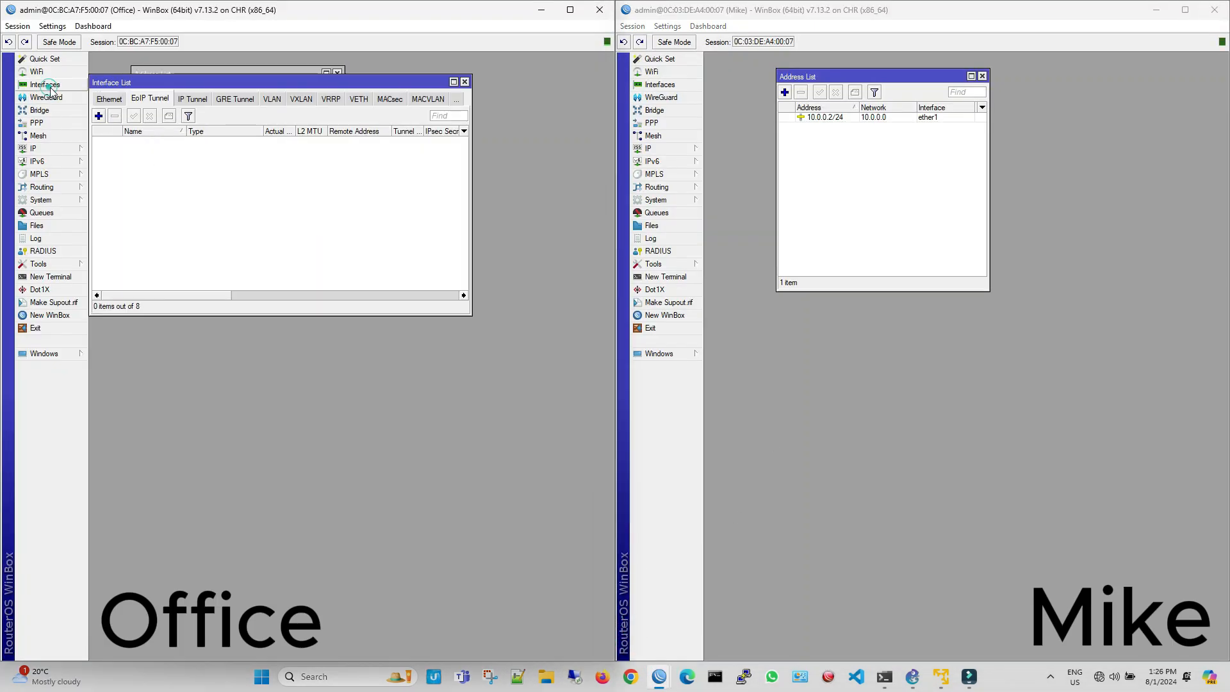
click(100, 117)
click(225, 95)
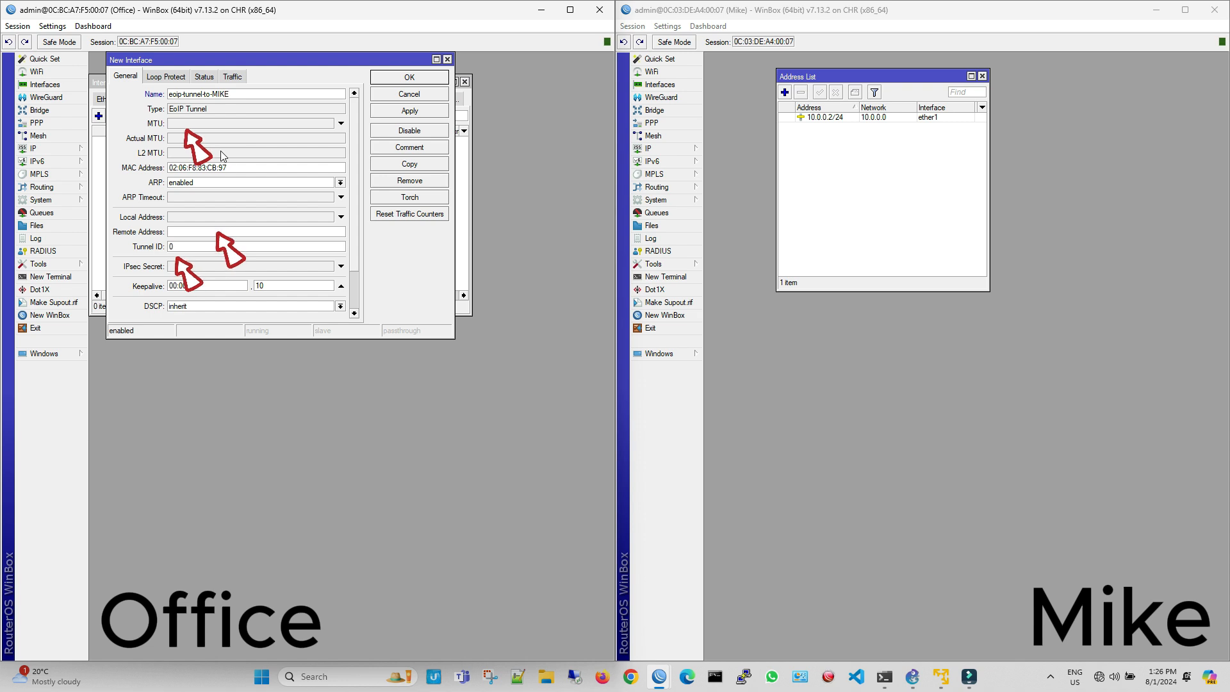
click(211, 124)
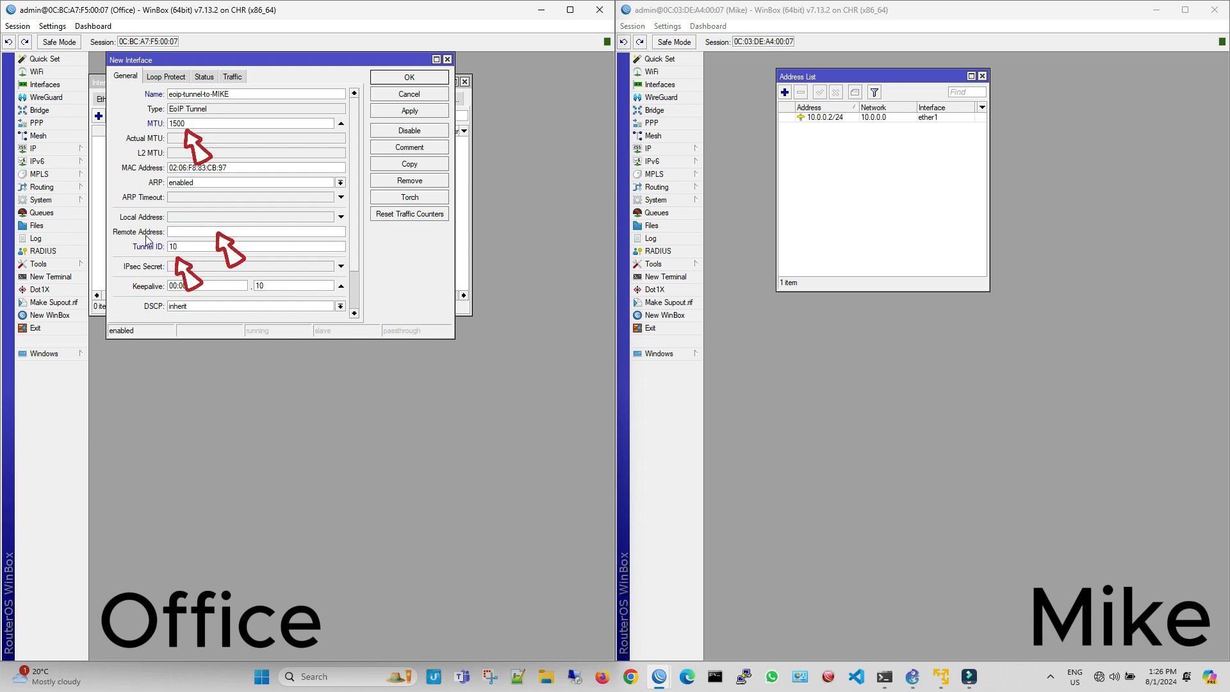
click(190, 219)
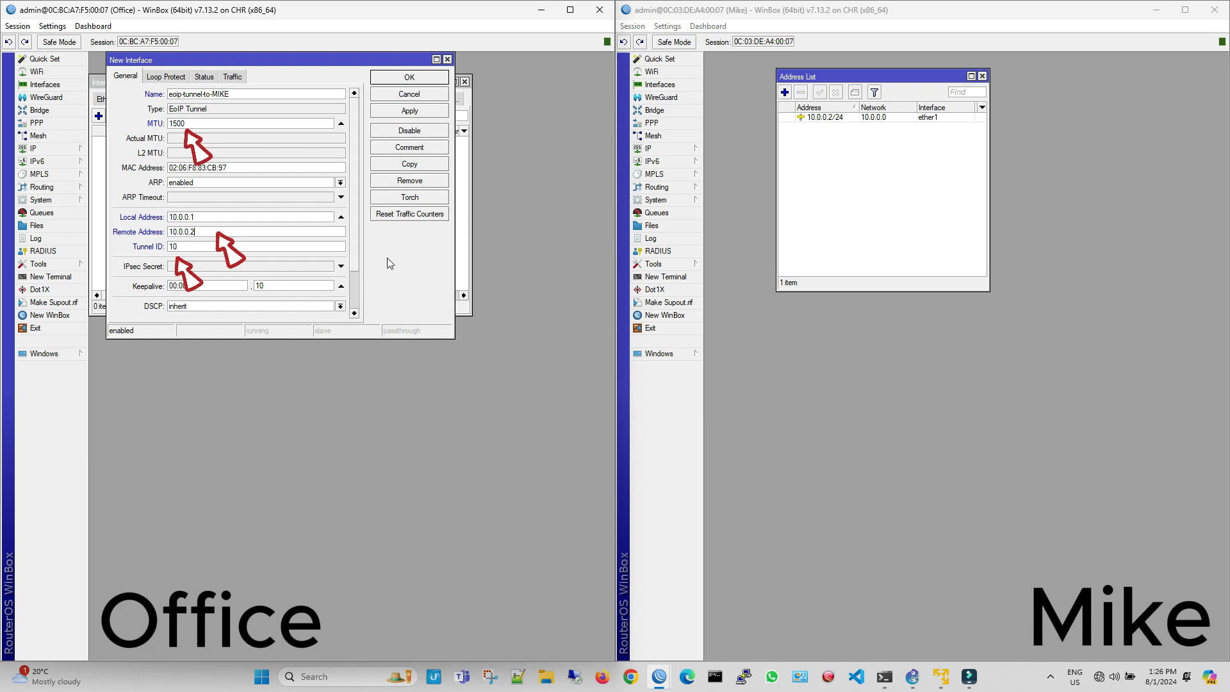
click(412, 112)
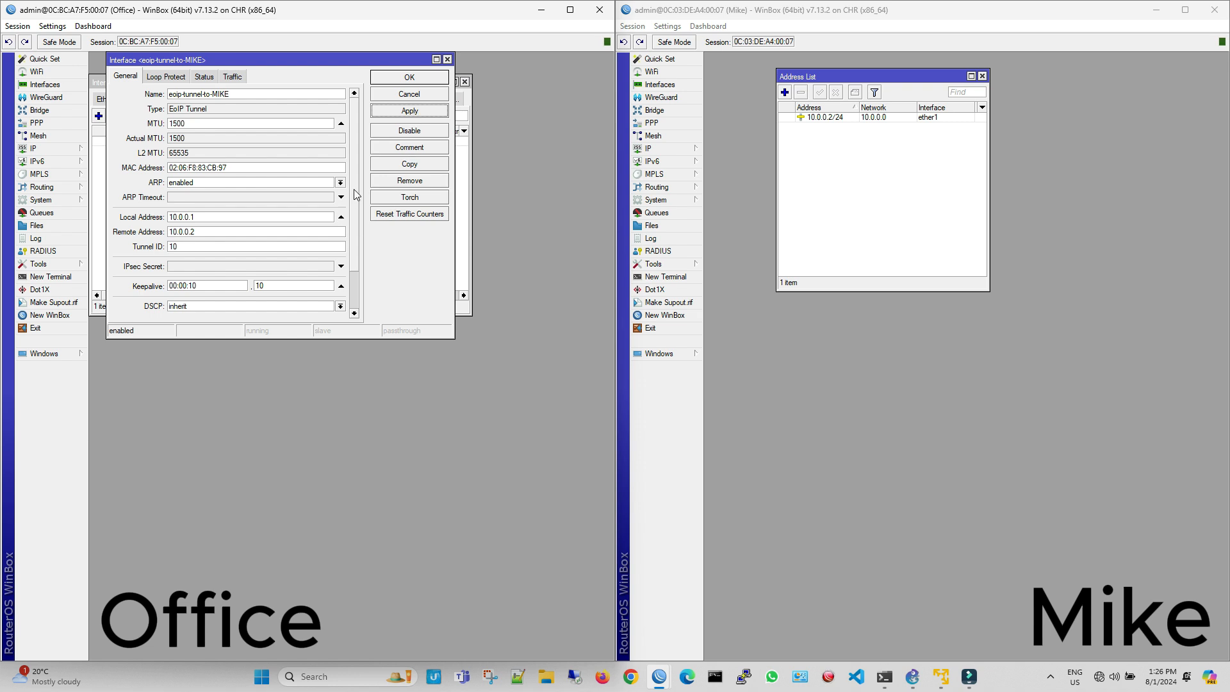
Start a new EoIP tunnel on the Mike router and name it eoip-tunnel-to-OFFICE
drag(338, 64, 327, 160)
click(672, 85)
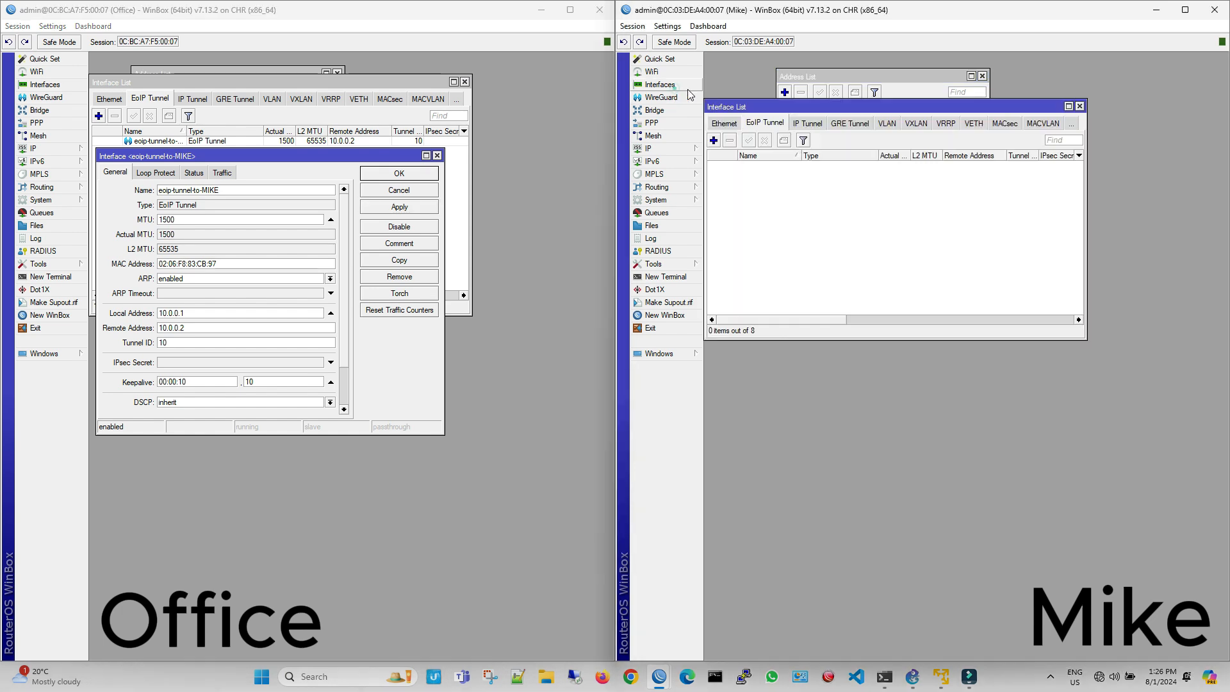
click(713, 140)
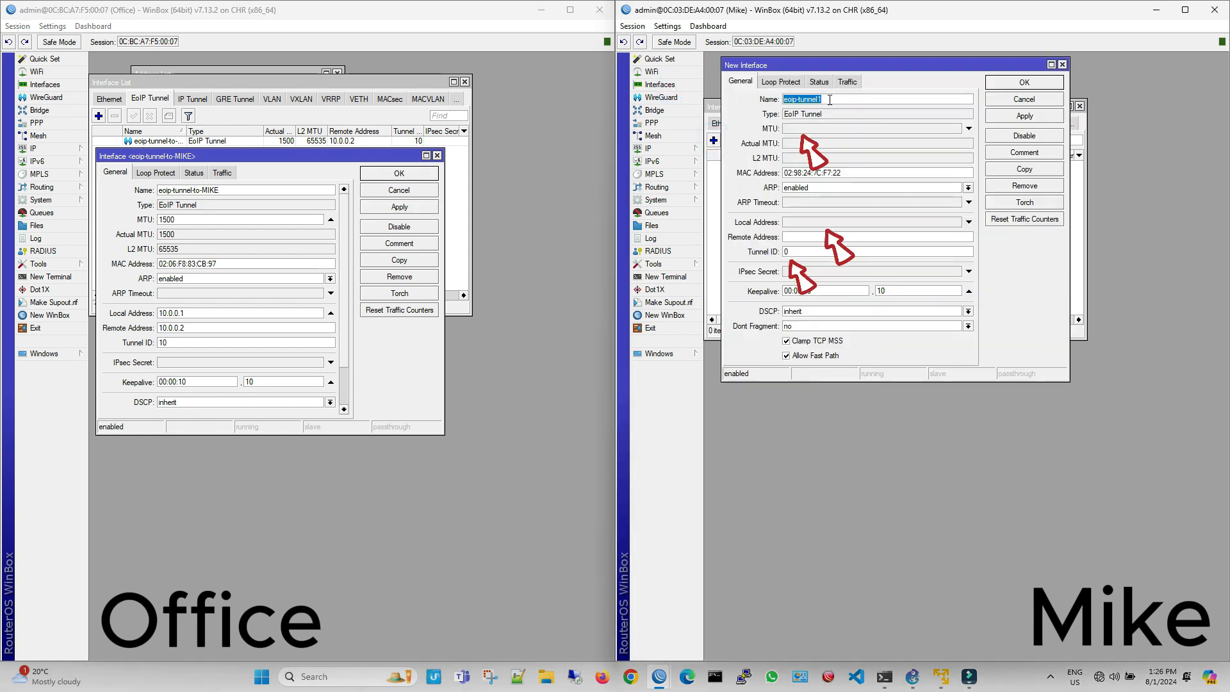
click(828, 101)
key(BackSpace)
text(-t)
text(o-OF)
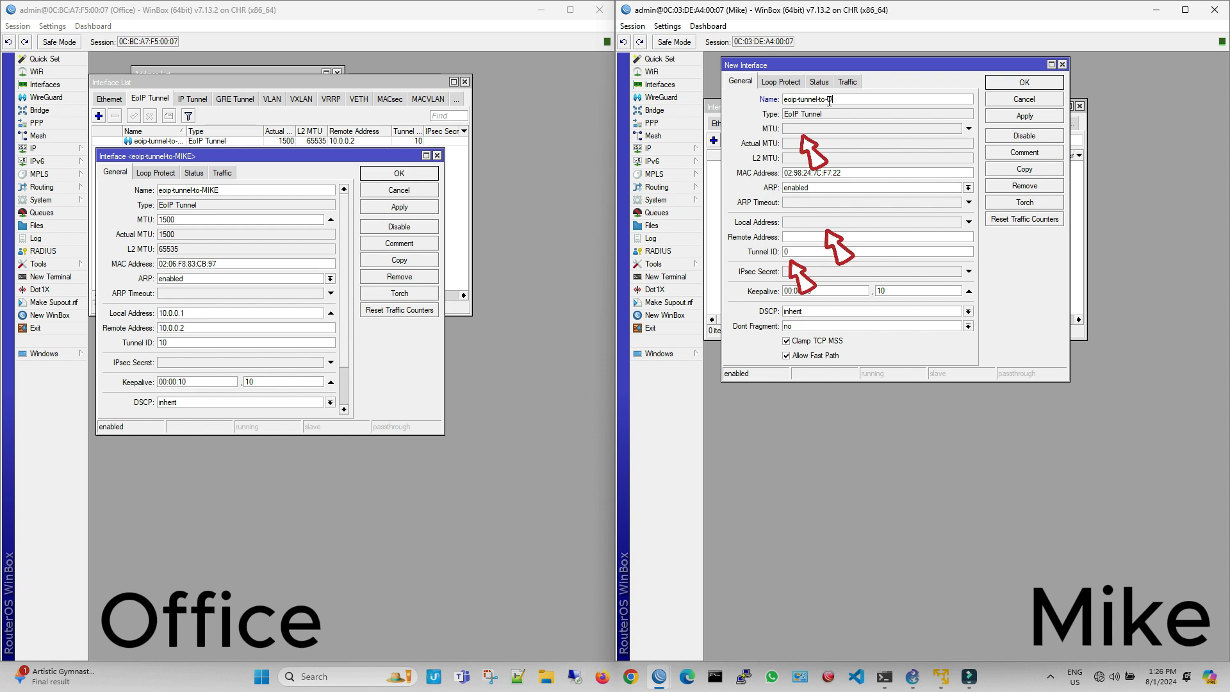
text(FICE)
Set the new tunnel's local address to 10.0.0.2, remote address to 10.0.0.1 and tunnel ID to 10
click(850, 223)
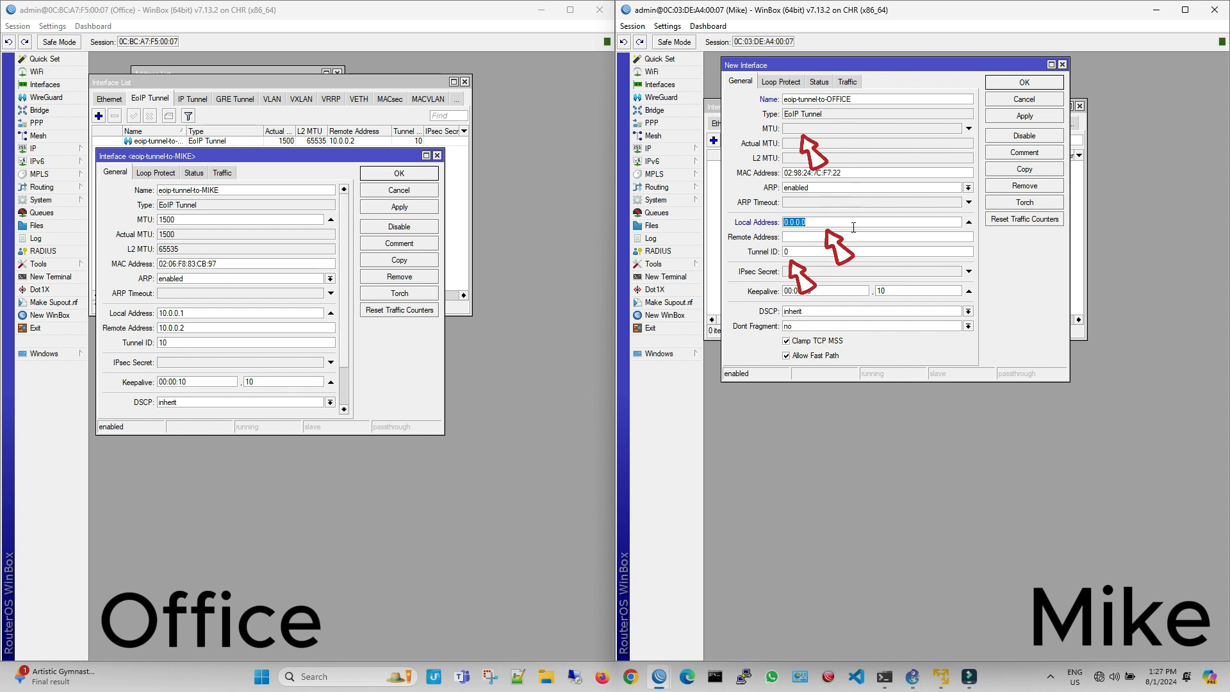
text(10.10)
key(BackSpace)
key(BackSpace)
key(BackSpace)
key(BackSpace)
key(BackSpace)
text(10.0.0.2)
key(Tab)
text(10.0.0.1)
key(Tab)
text(10)
Set the Mike router's tunnel MTU to 1500, apply it, and close the tunnel settings on both routers
click(829, 128)
text(5)
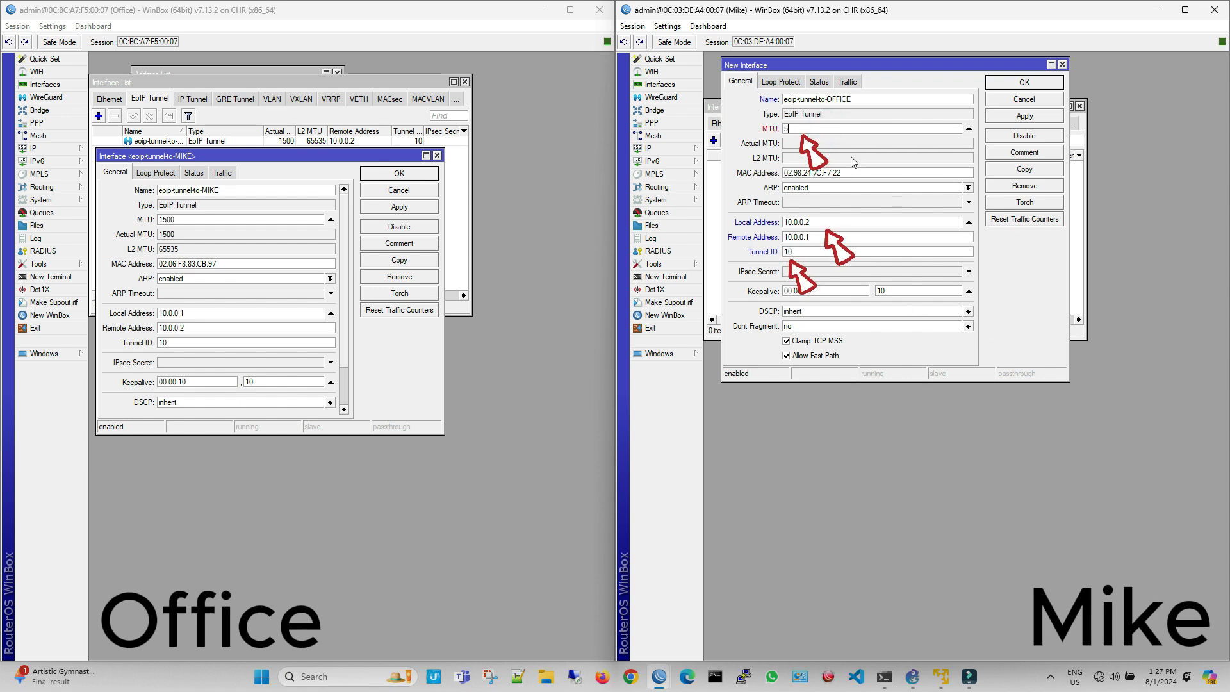
key(BackSpace)
text(1500)
click(1050, 117)
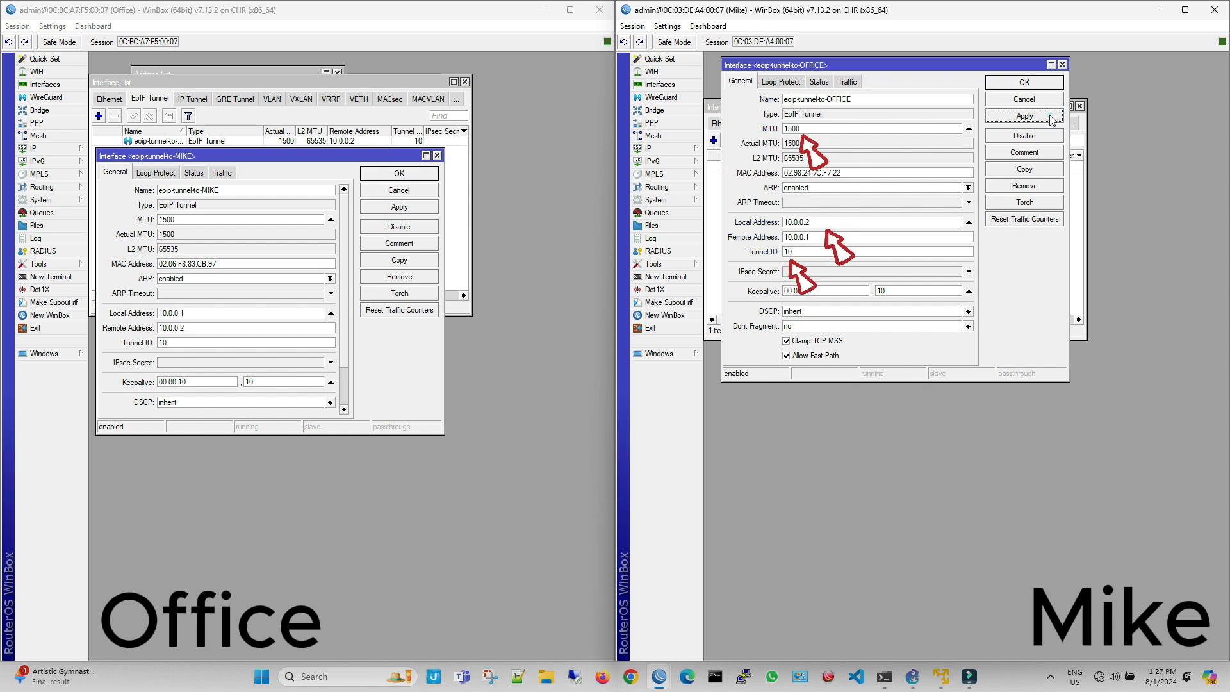
drag(1017, 67, 1009, 191)
click(1016, 204)
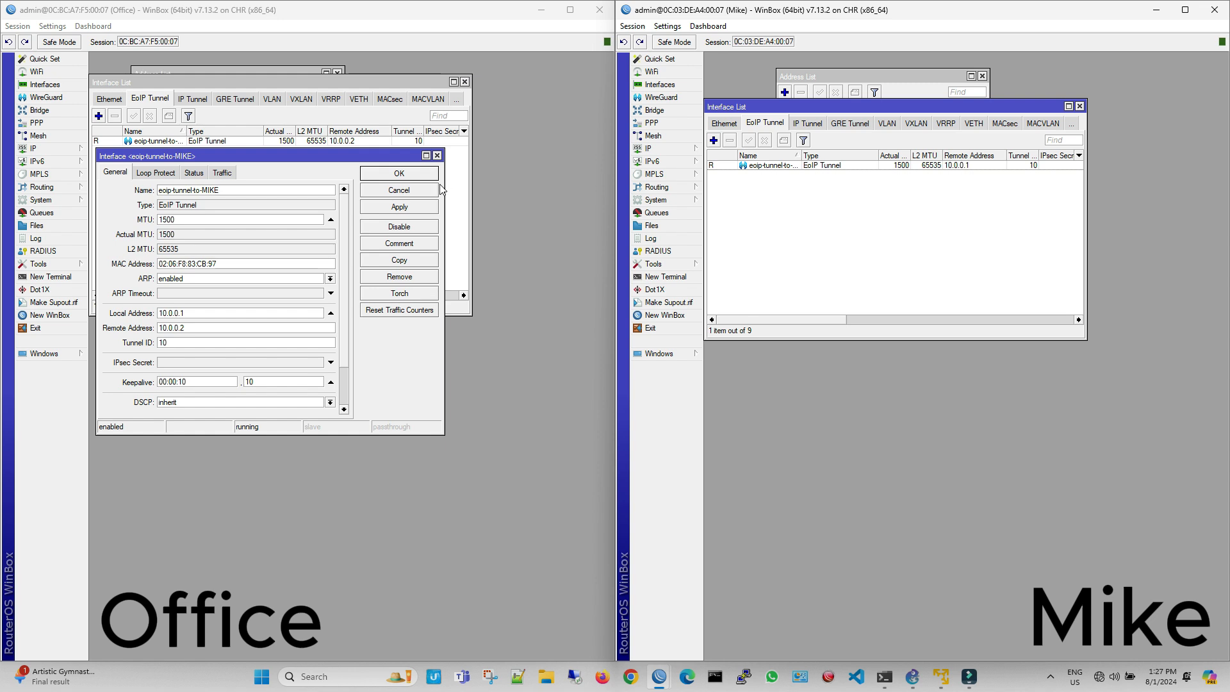
click(437, 164)
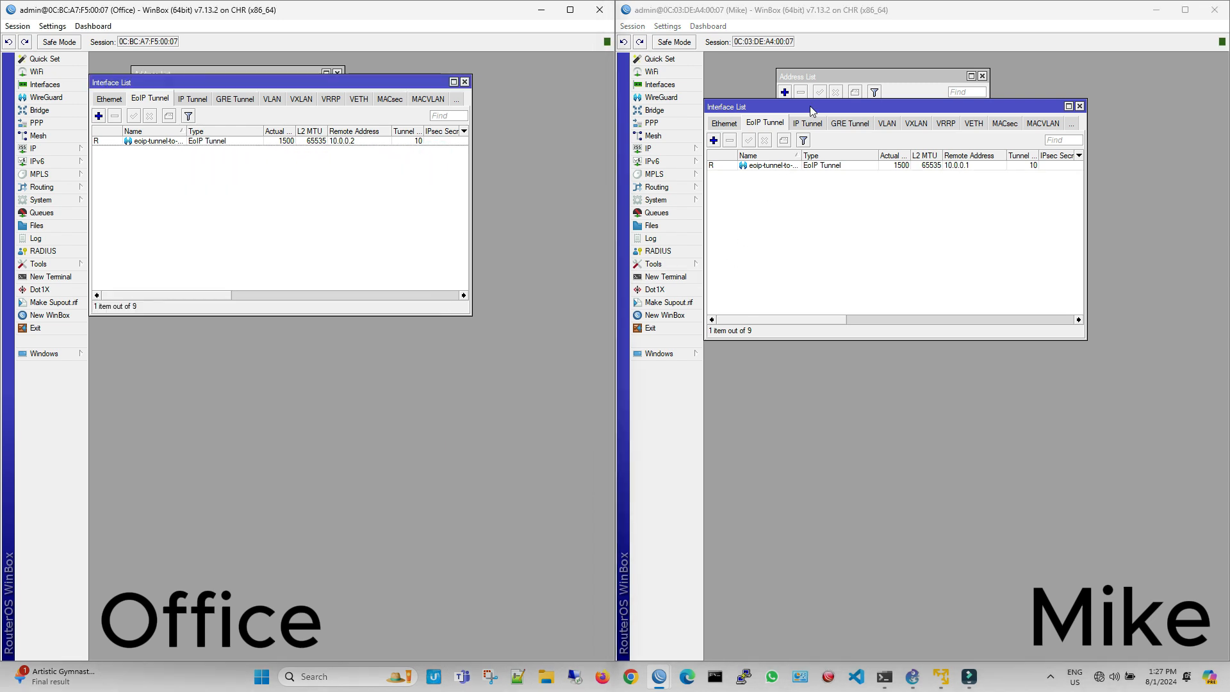
drag(811, 108, 835, 171)
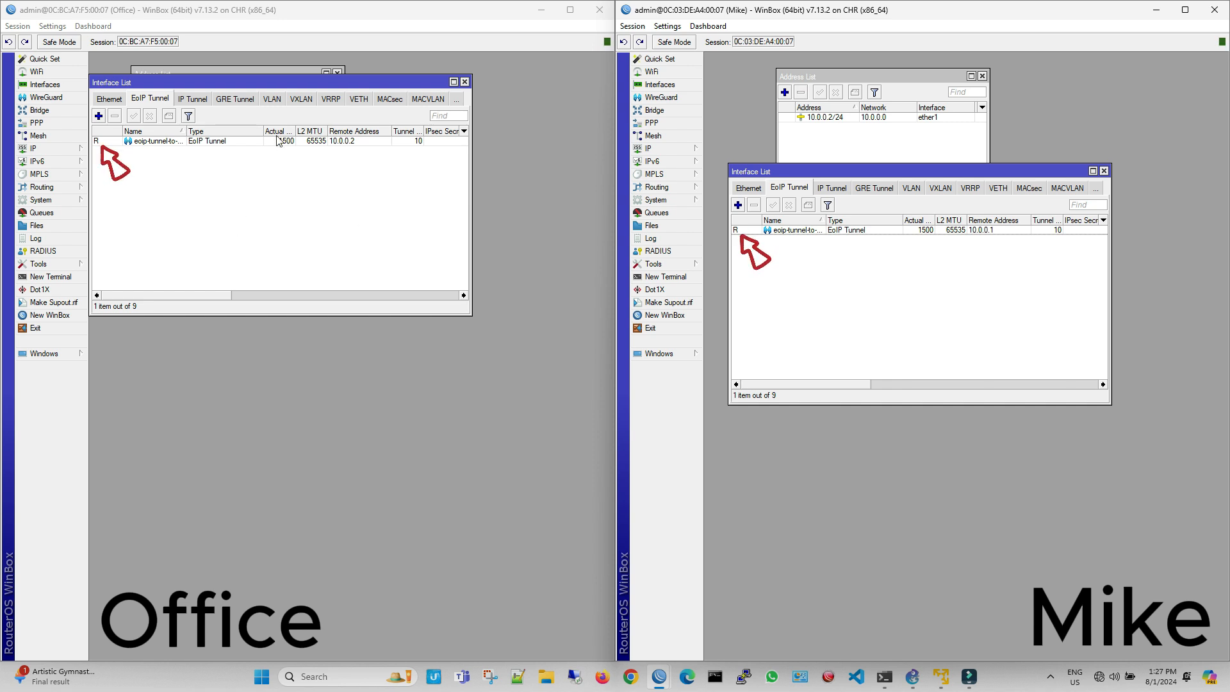
Create a new bridge with the default settings on the Office router
click(59, 124)
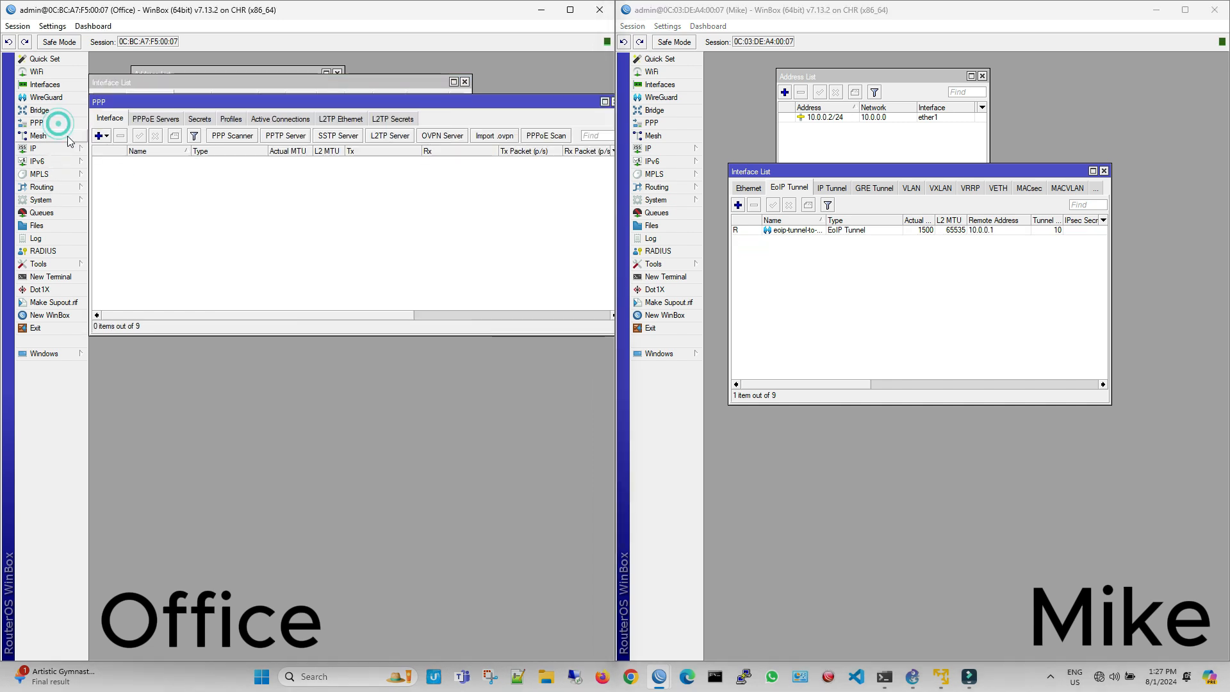
click(613, 101)
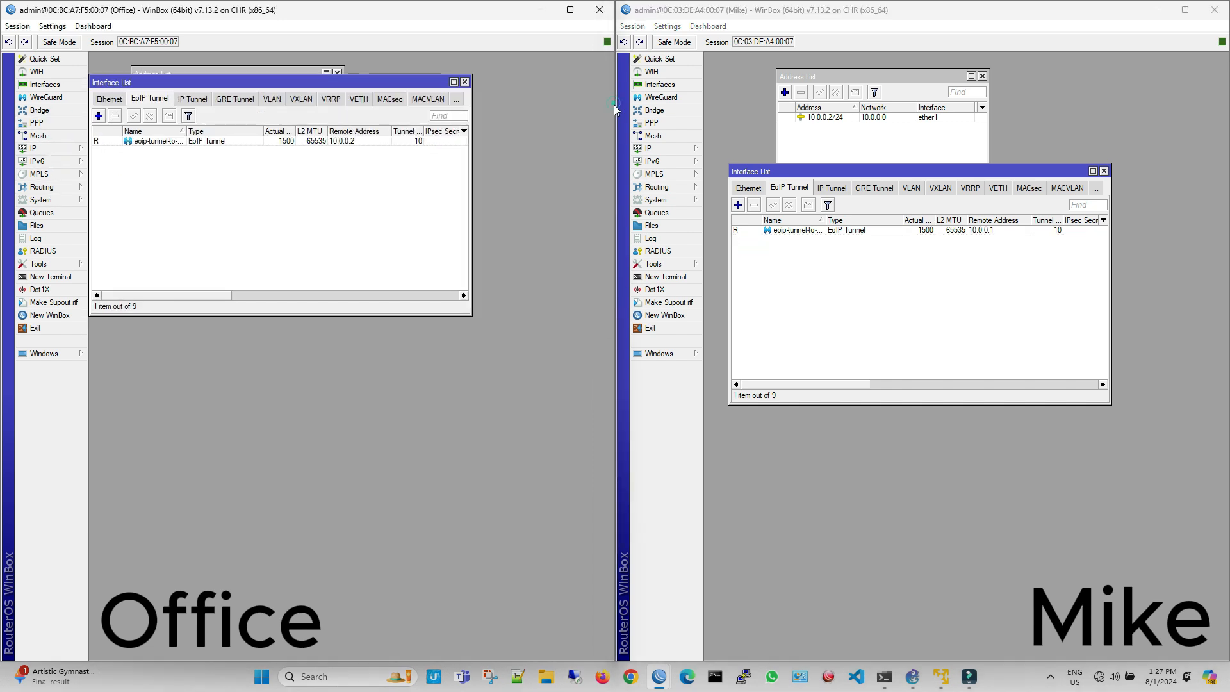
click(40, 111)
click(102, 130)
click(100, 146)
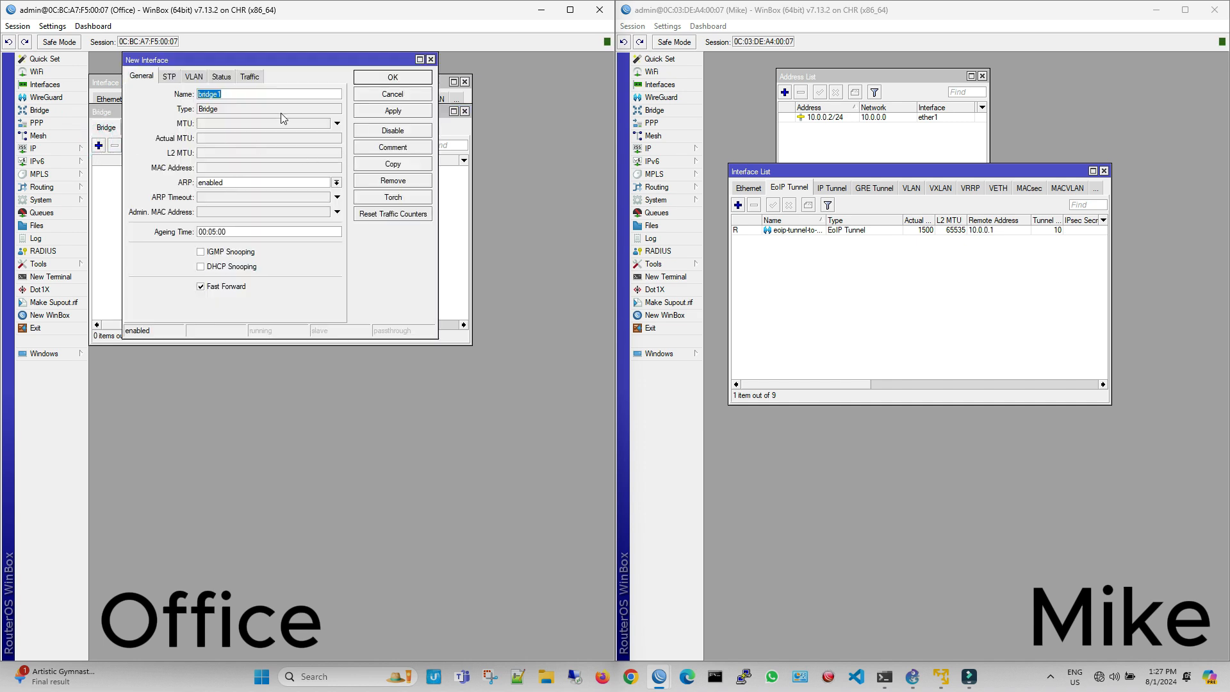
click(362, 112)
click(386, 80)
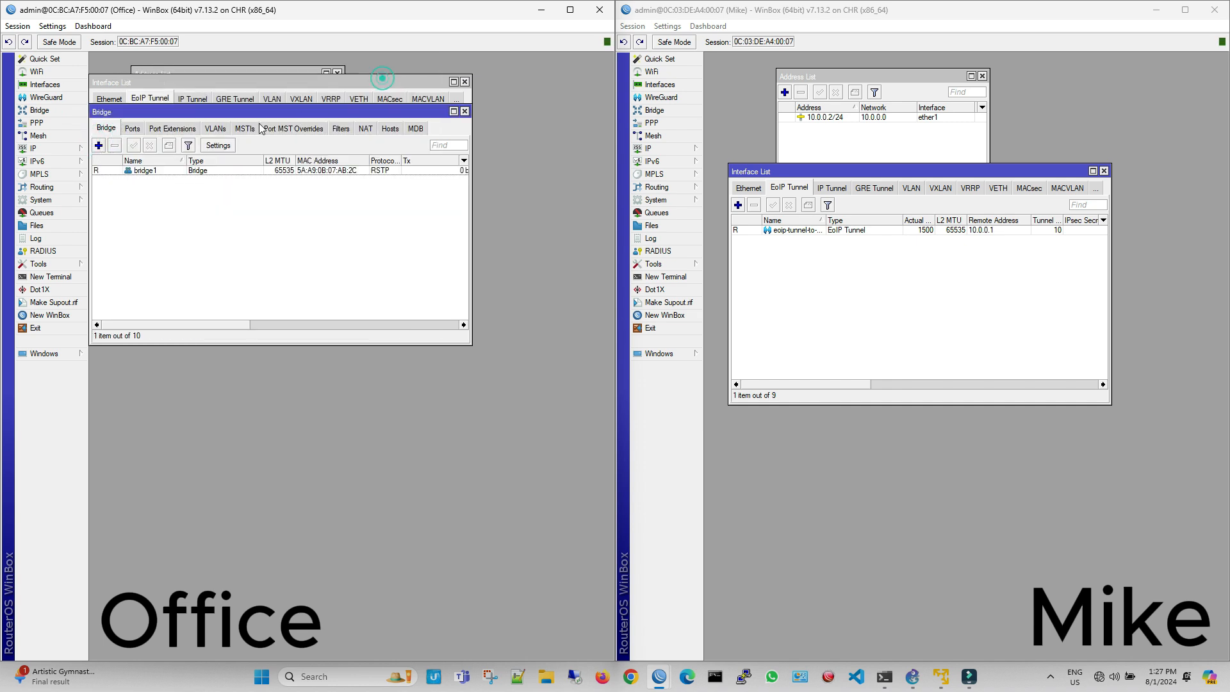
Add eoip-tunnel-to-MIKE as a port of bridge1 on the Office router
click(133, 129)
click(99, 145)
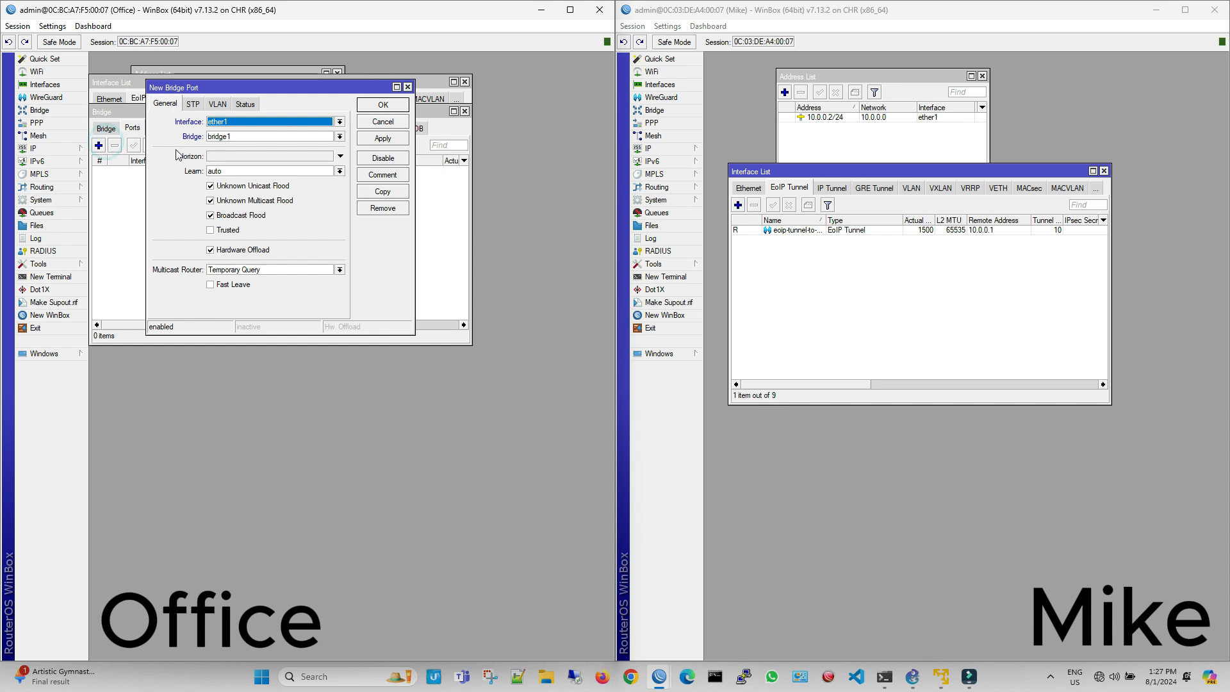
click(241, 122)
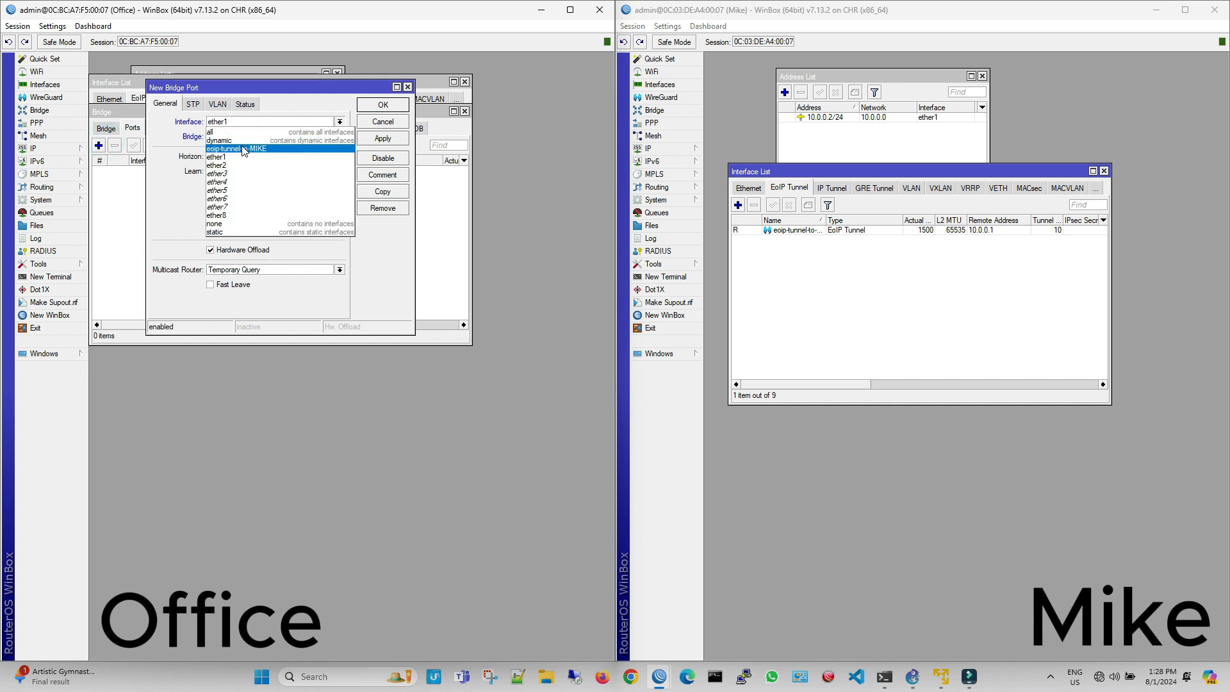
click(241, 146)
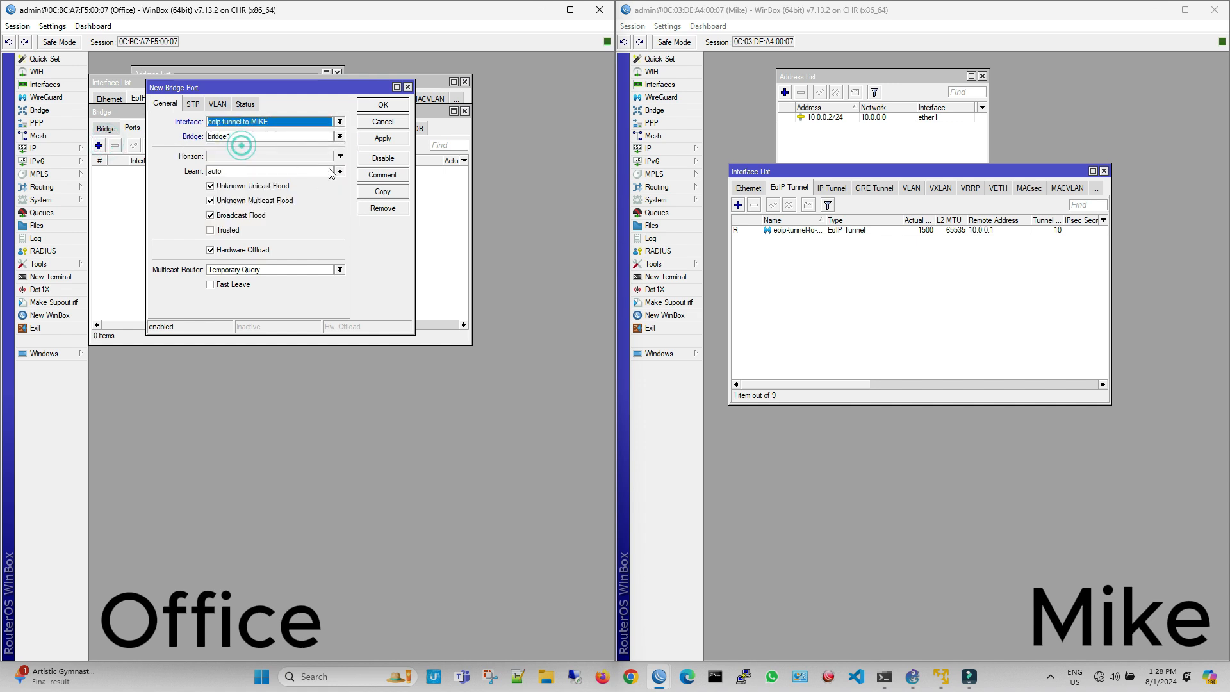
click(365, 142)
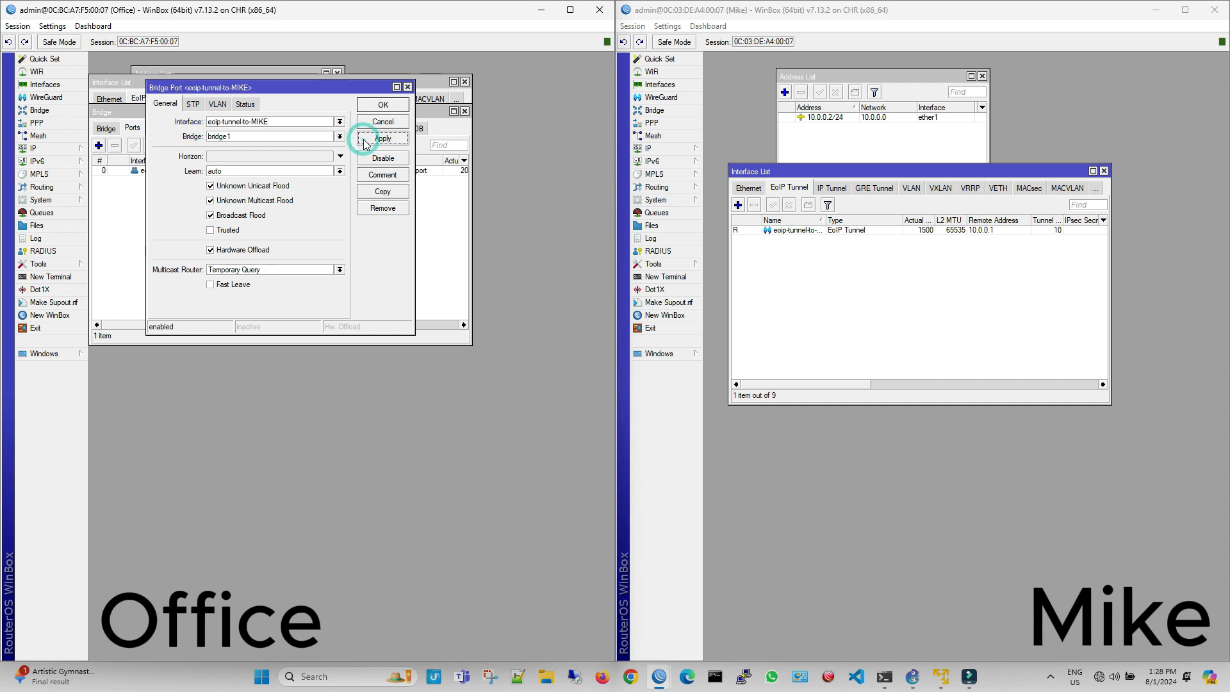
click(408, 87)
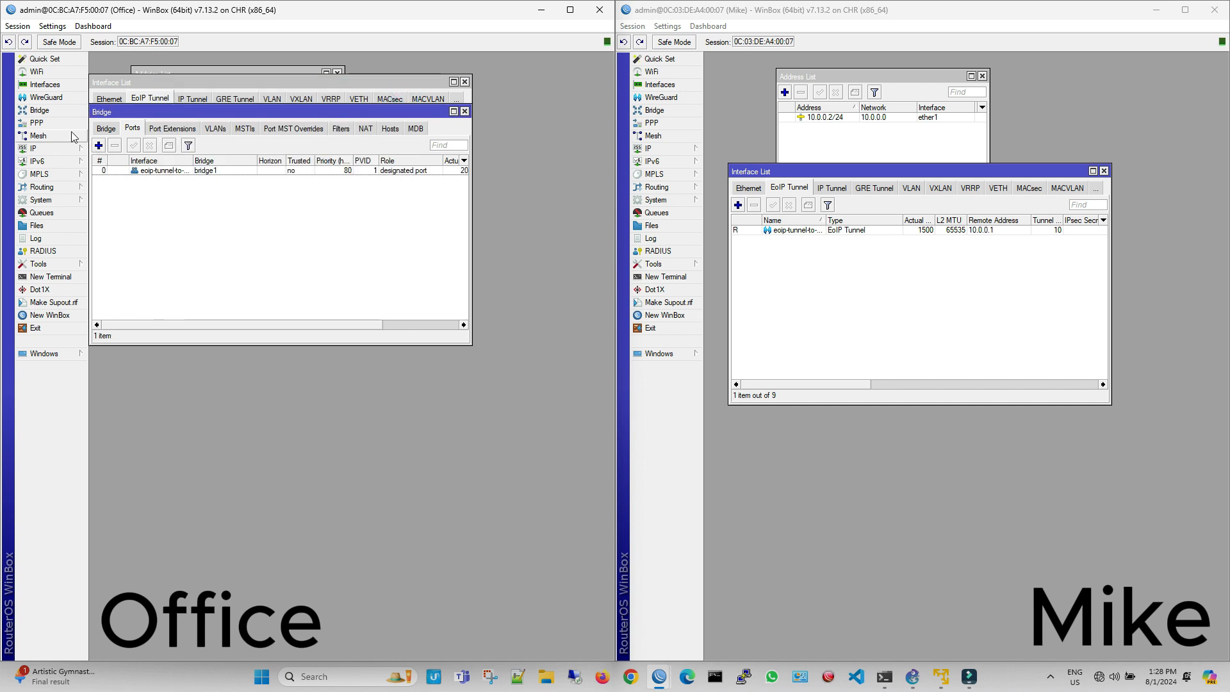
Check which interface carries the Office router's DHCP-SERVER address and add ether2 as a port of bridge1
click(171, 73)
click(201, 133)
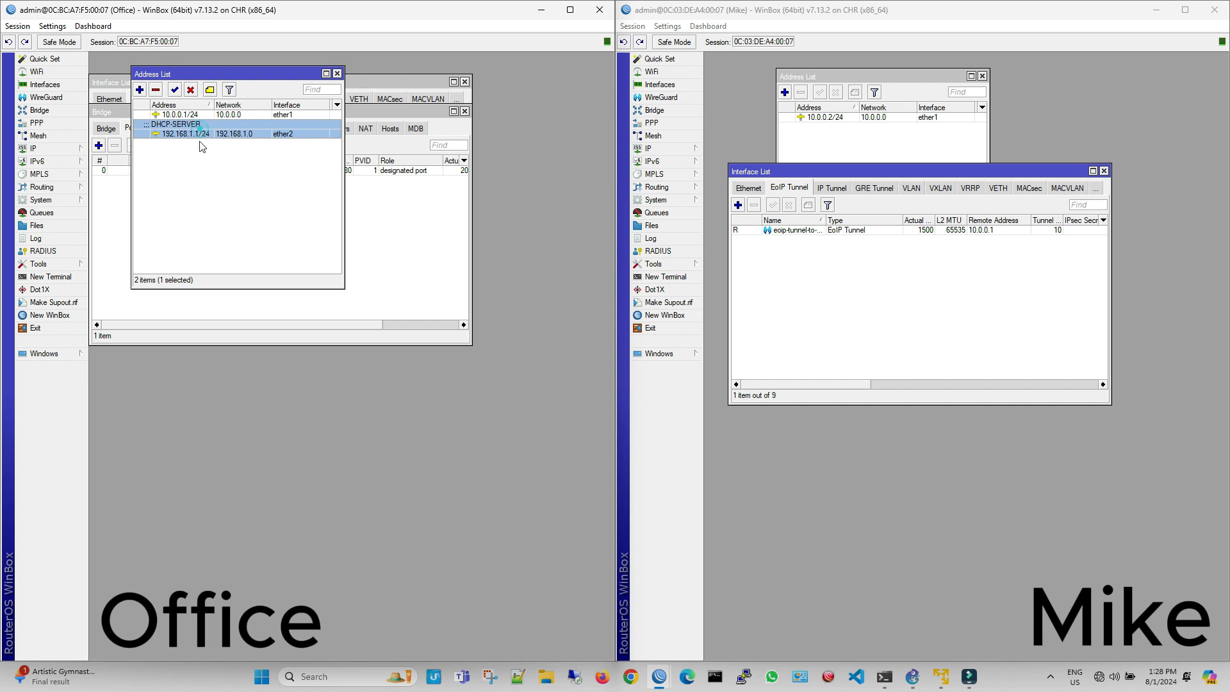
click(373, 230)
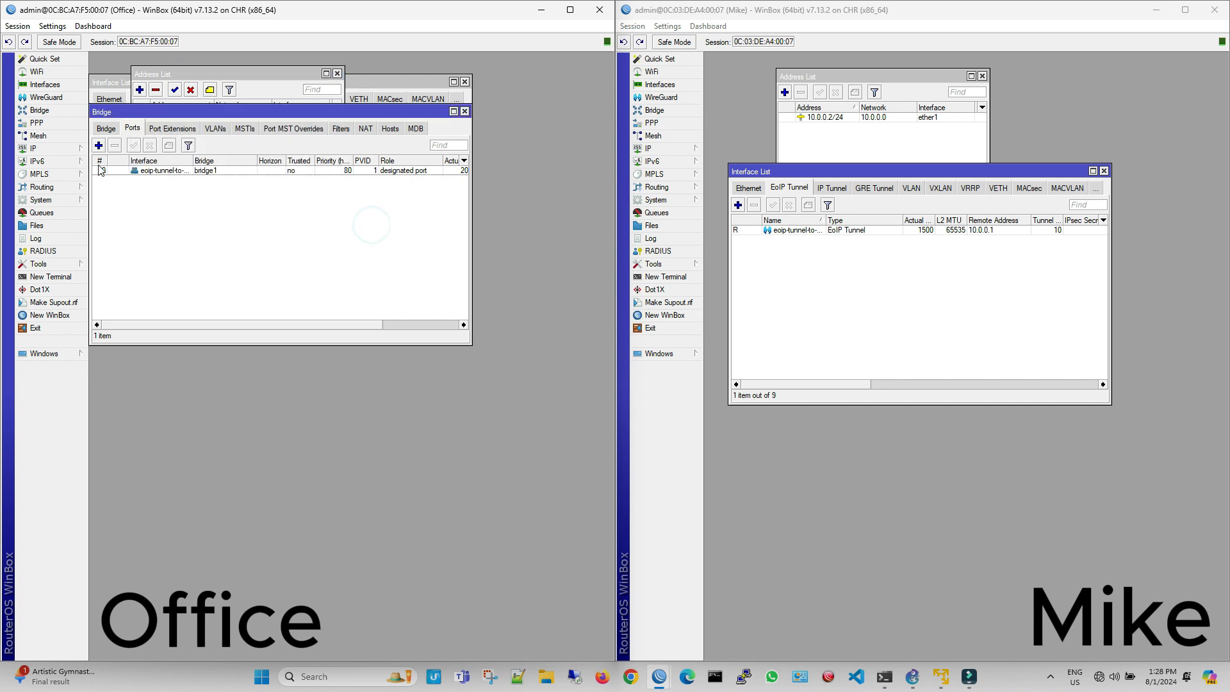
click(98, 146)
click(217, 122)
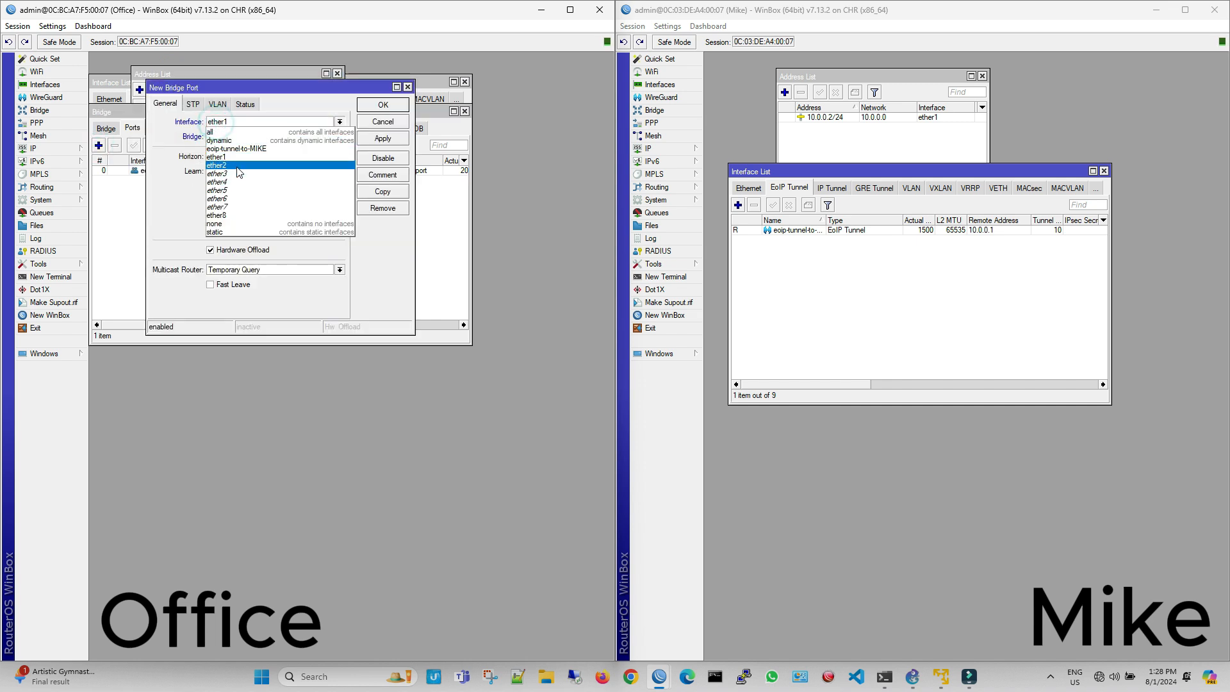
click(237, 166)
click(383, 139)
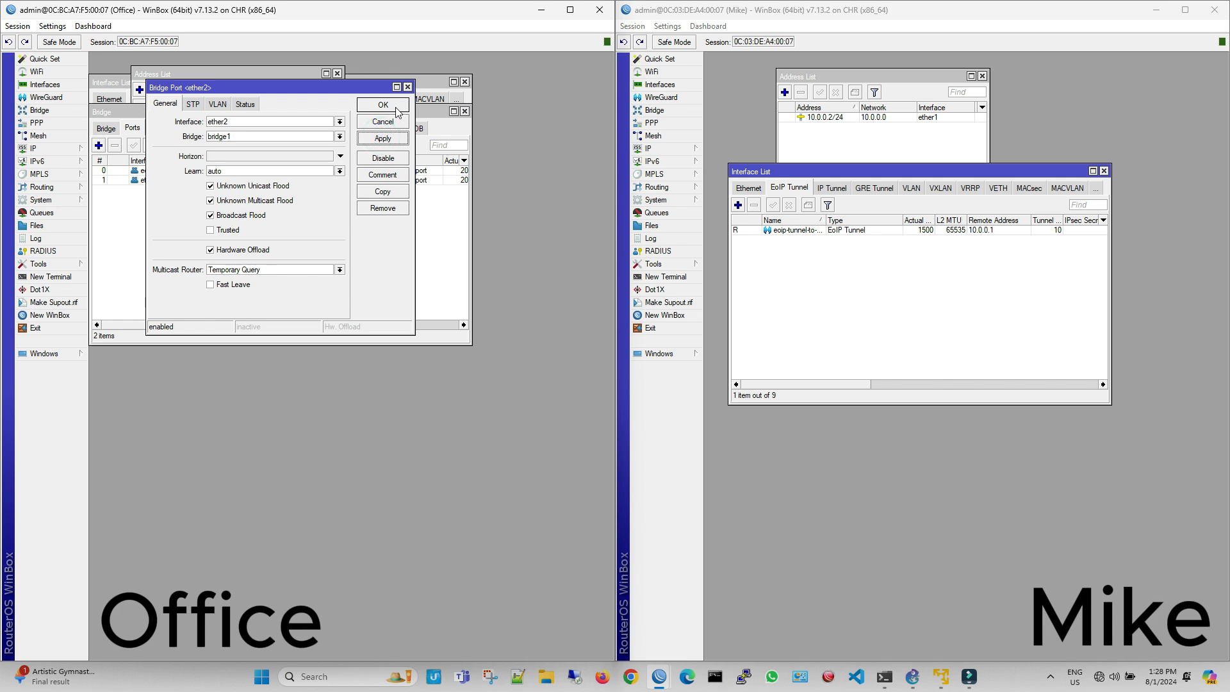
click(383, 104)
Change the interface of the Office router's DHCP server dhcp1 to bridge1 and save it
click(133, 82)
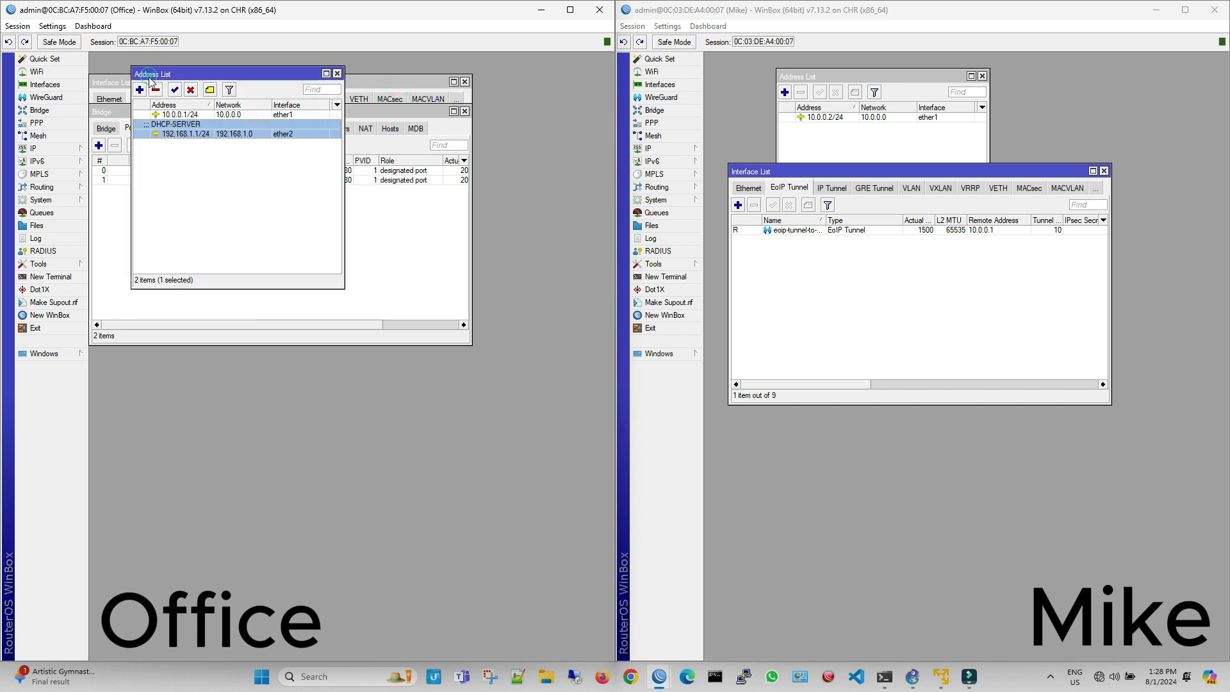
click(52, 149)
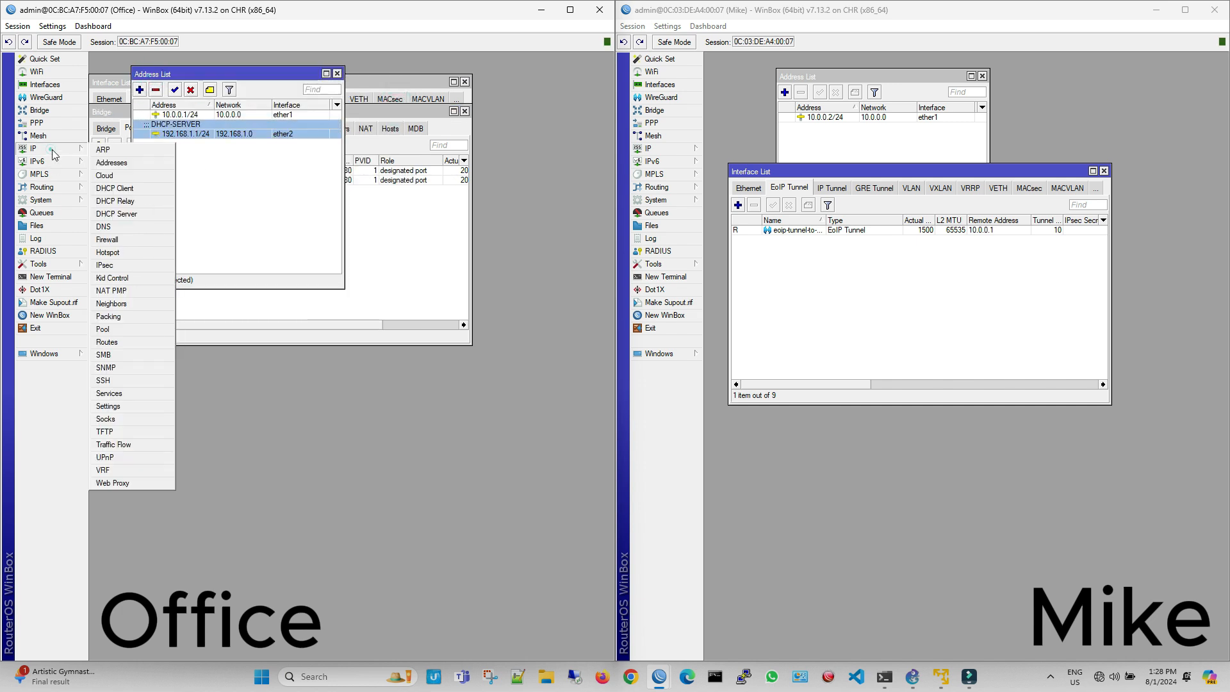
click(139, 213)
double_click(175, 168)
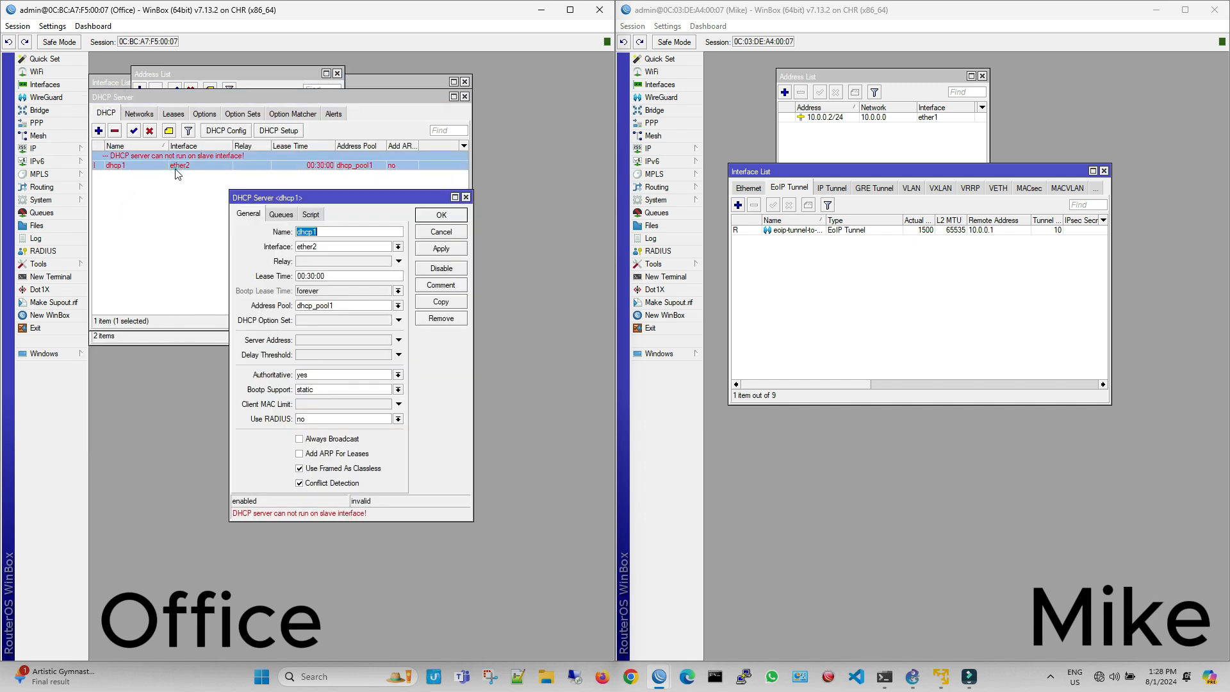
click(350, 251)
click(347, 256)
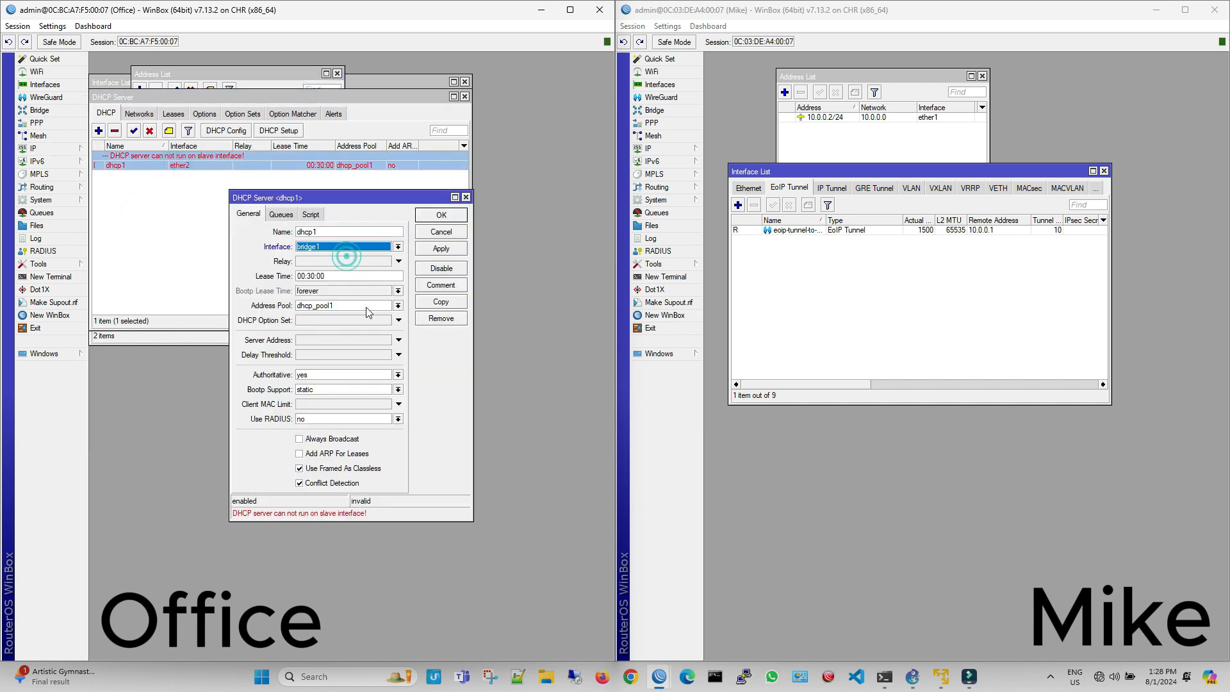
click(441, 249)
click(441, 215)
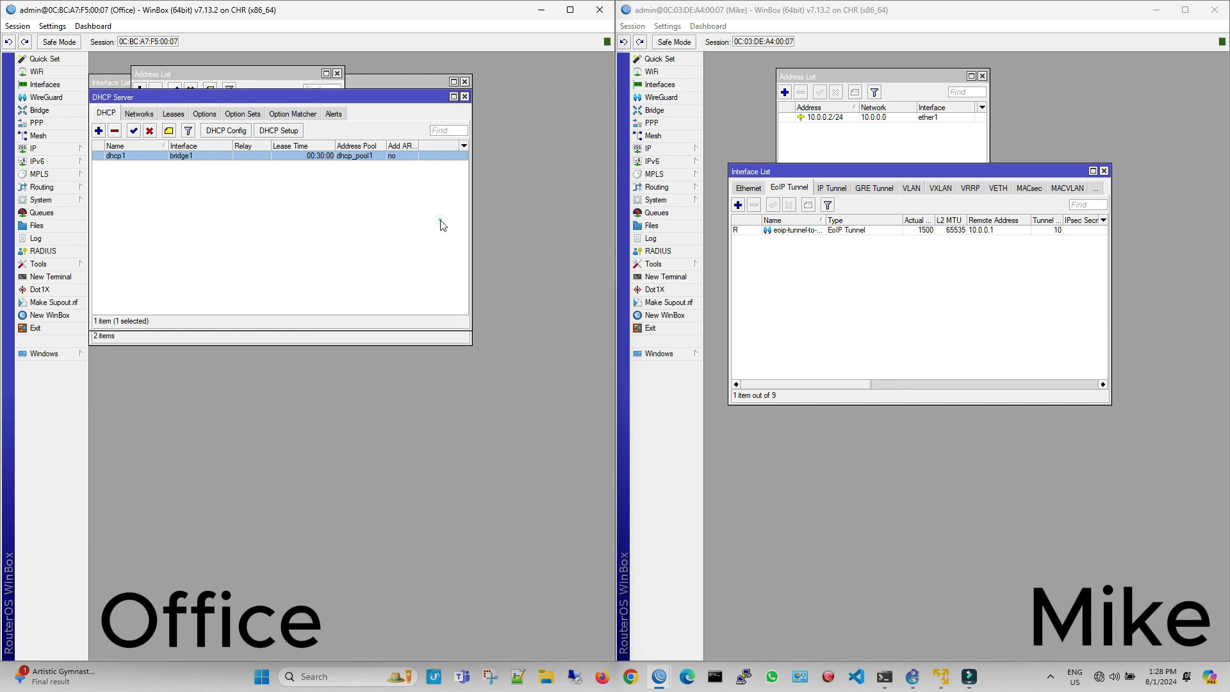
Check the networks and leases of the Office router's DHCP server
click(140, 118)
click(171, 116)
click(140, 115)
click(108, 116)
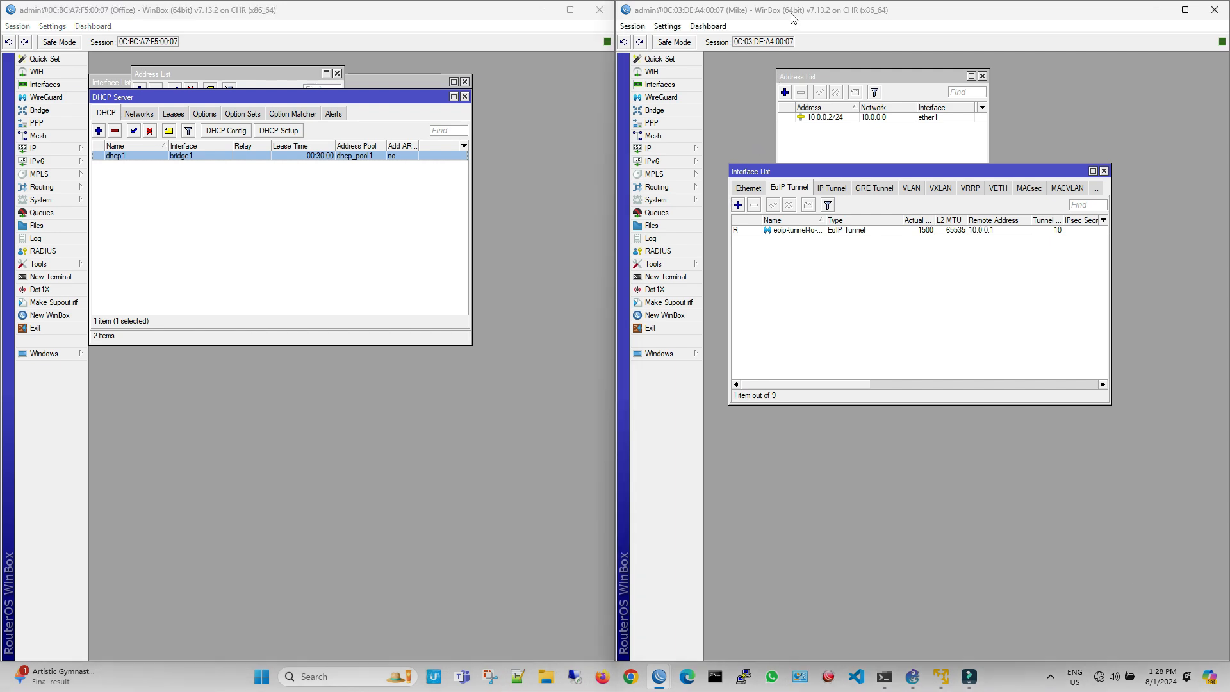
Switch to GNS3 and check which port links the Mike router to Switch1
drag(793, 17, 328, 212)
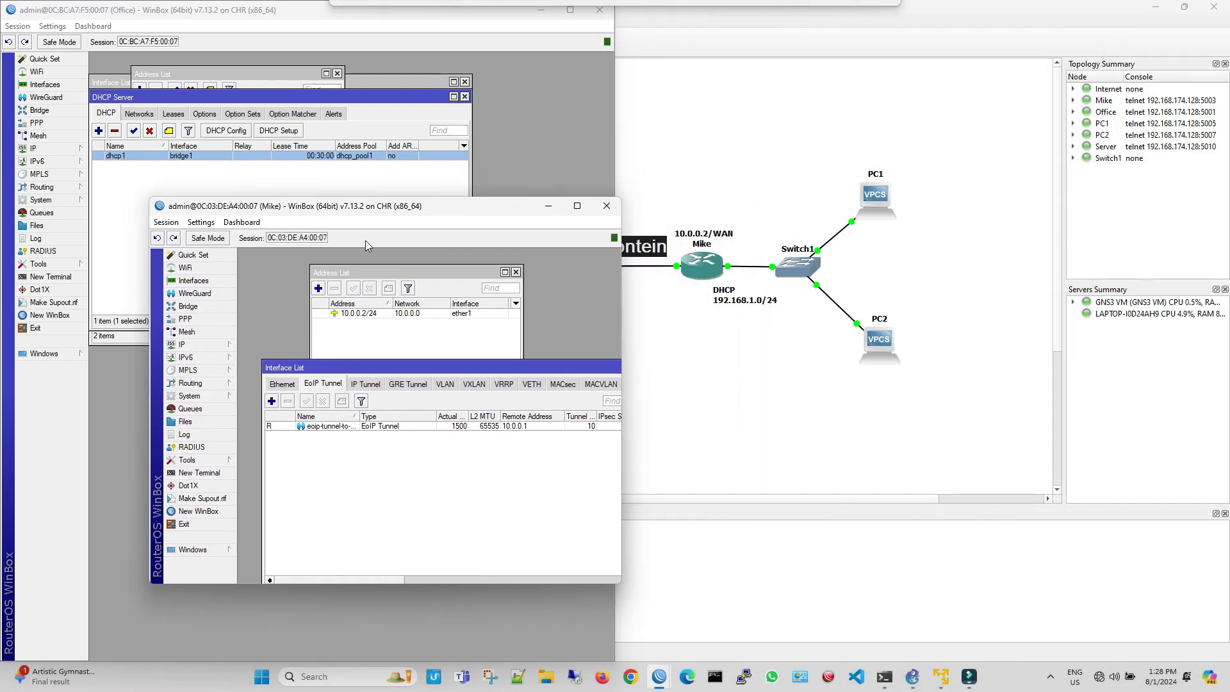
click(743, 272)
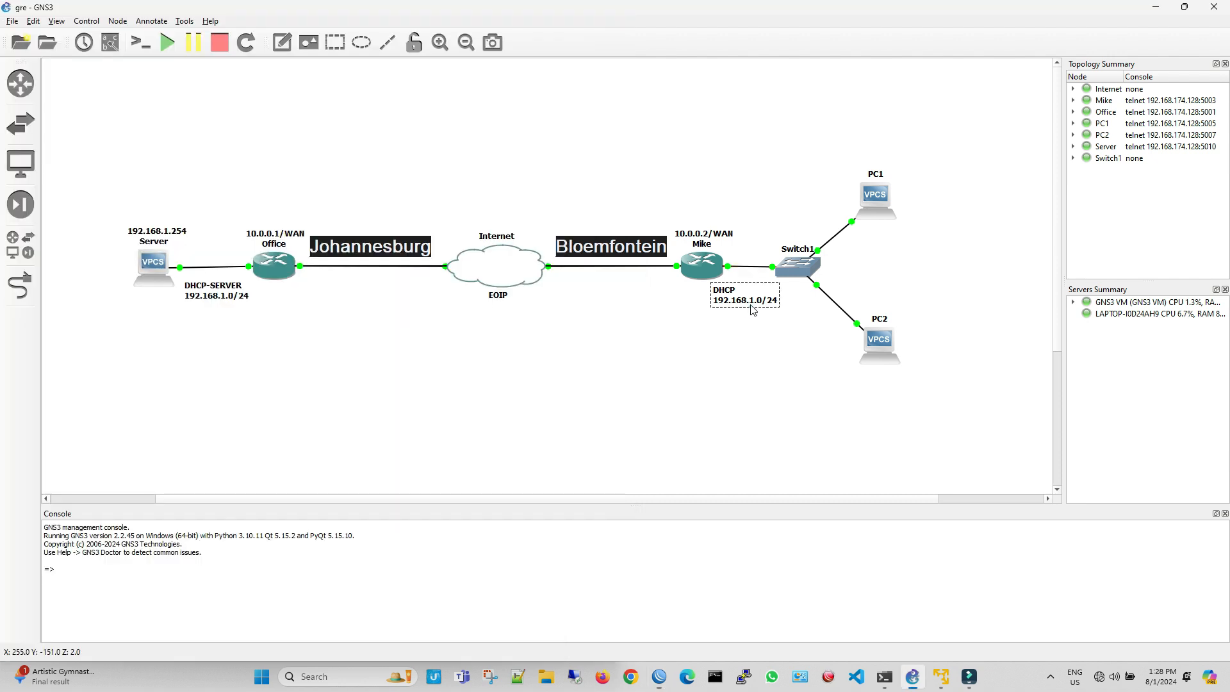
click(750, 271)
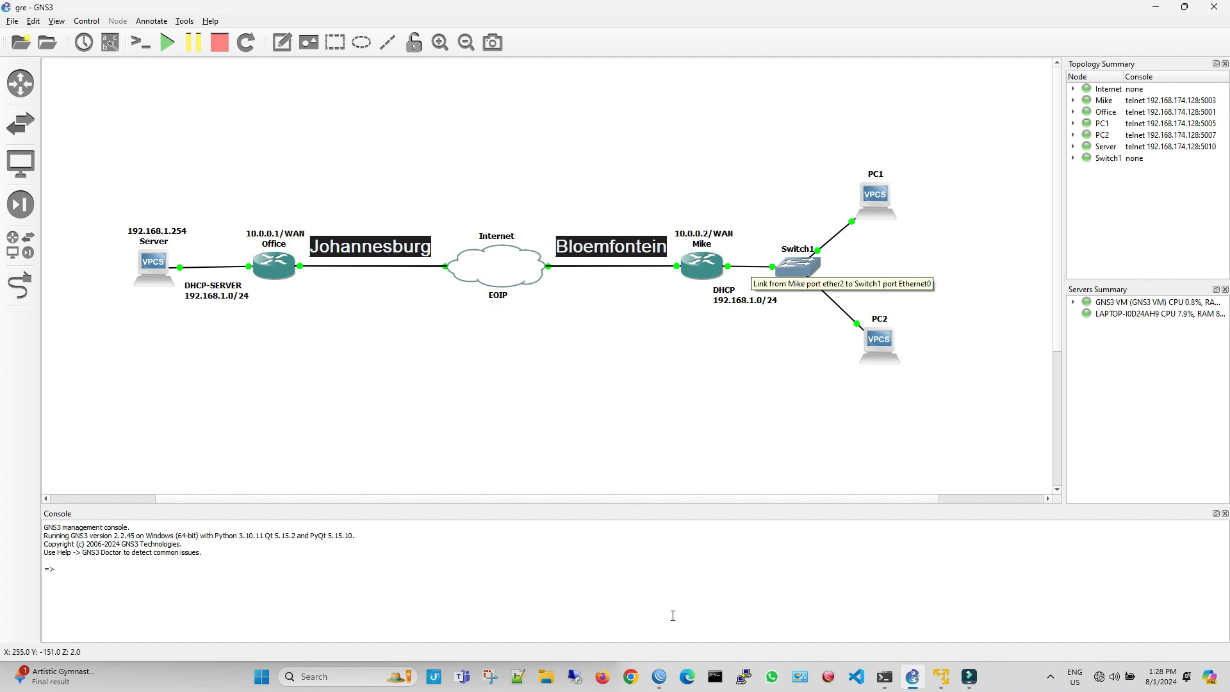
Switch back to WinBox and arrange the Office and Mike router windows side by side
mouse_move(664, 672)
click(695, 615)
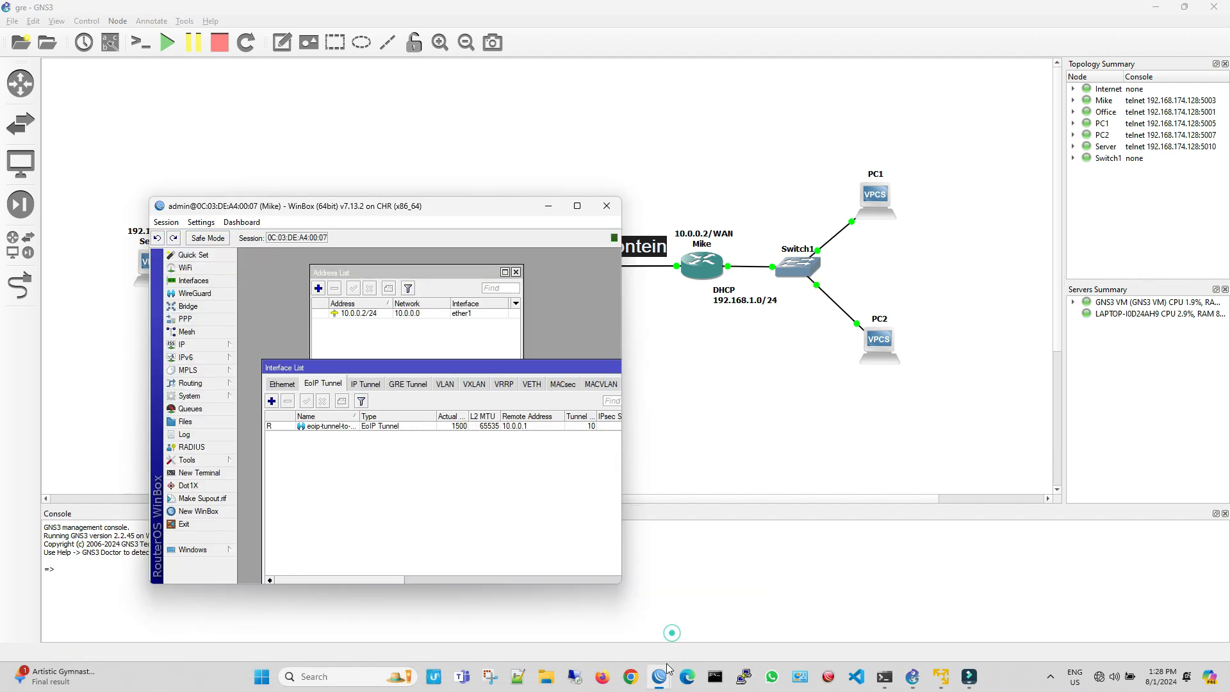
click(627, 626)
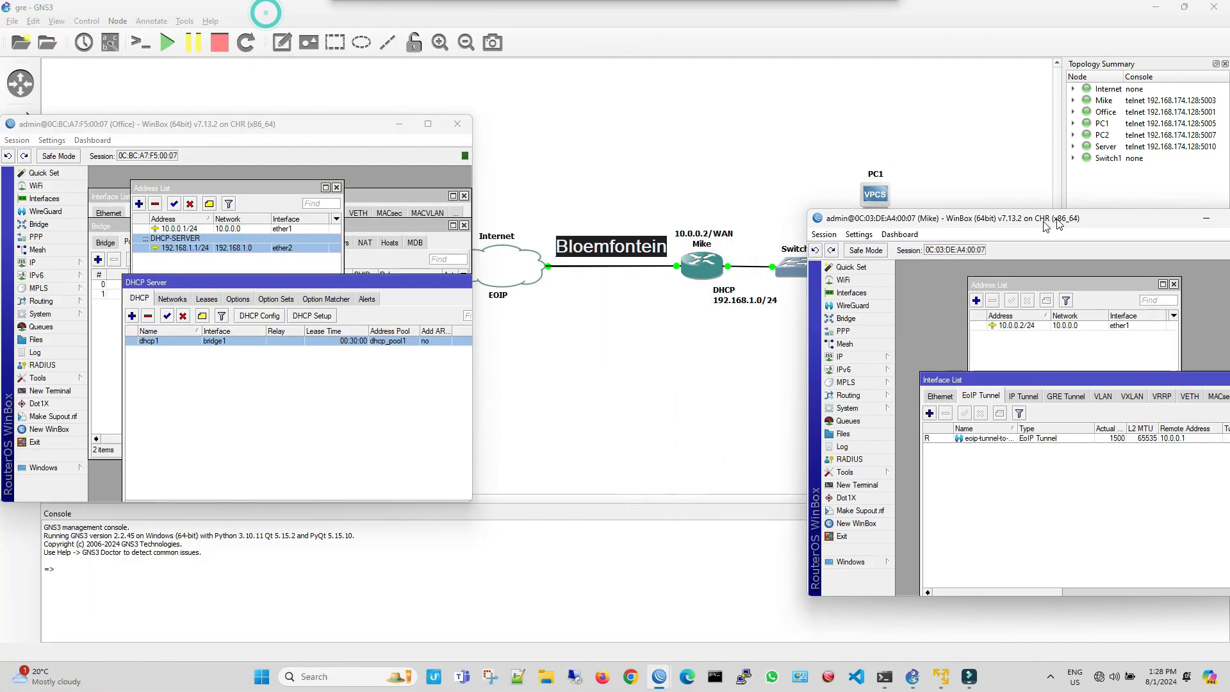
drag(1027, 211, 1209, 211)
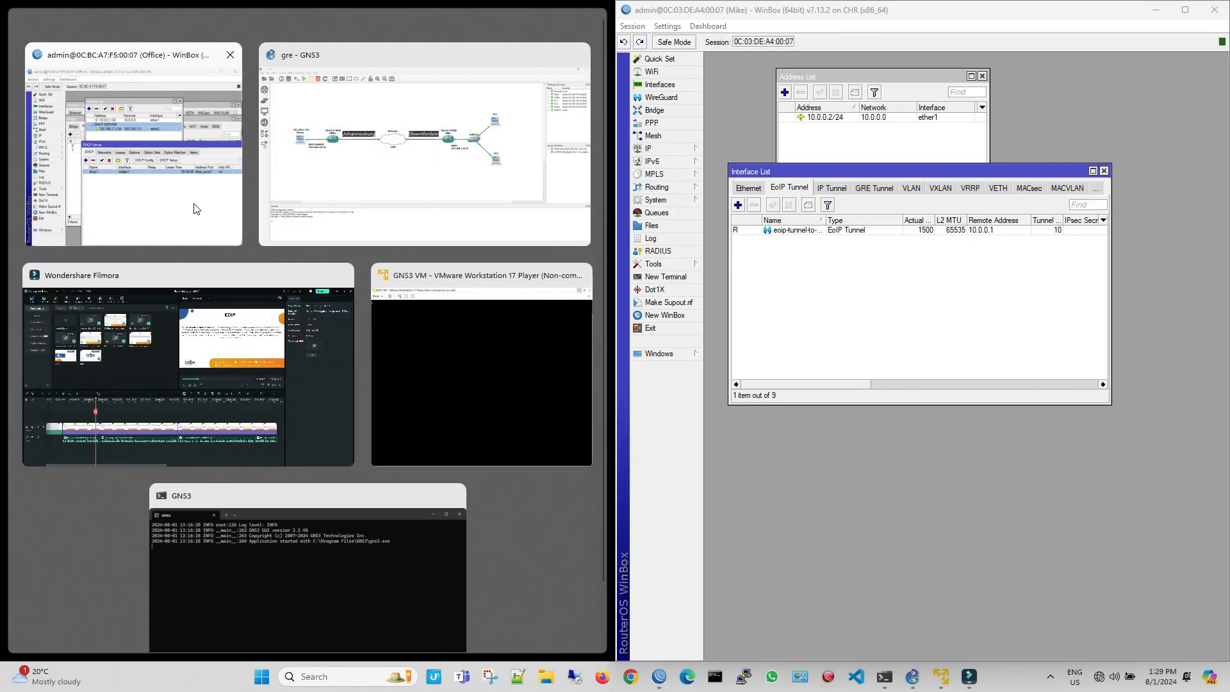
click(192, 206)
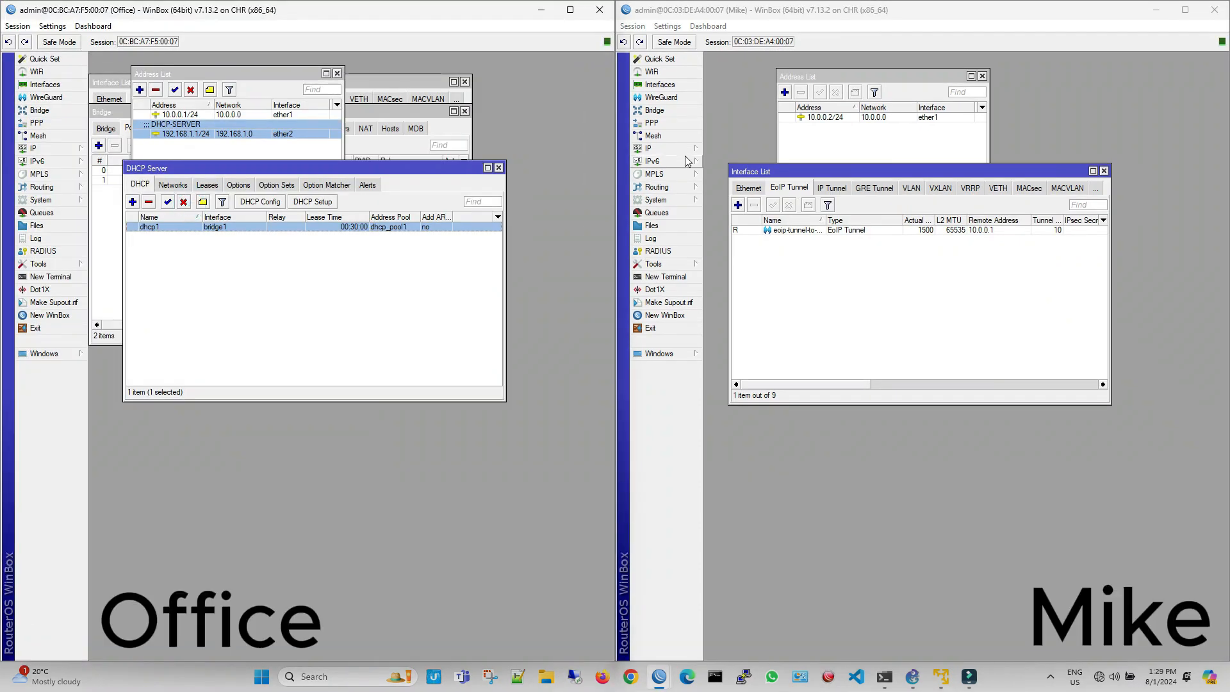
Create a bridge named bridge1 with default settings on the Mike router
click(744, 188)
click(759, 187)
click(747, 188)
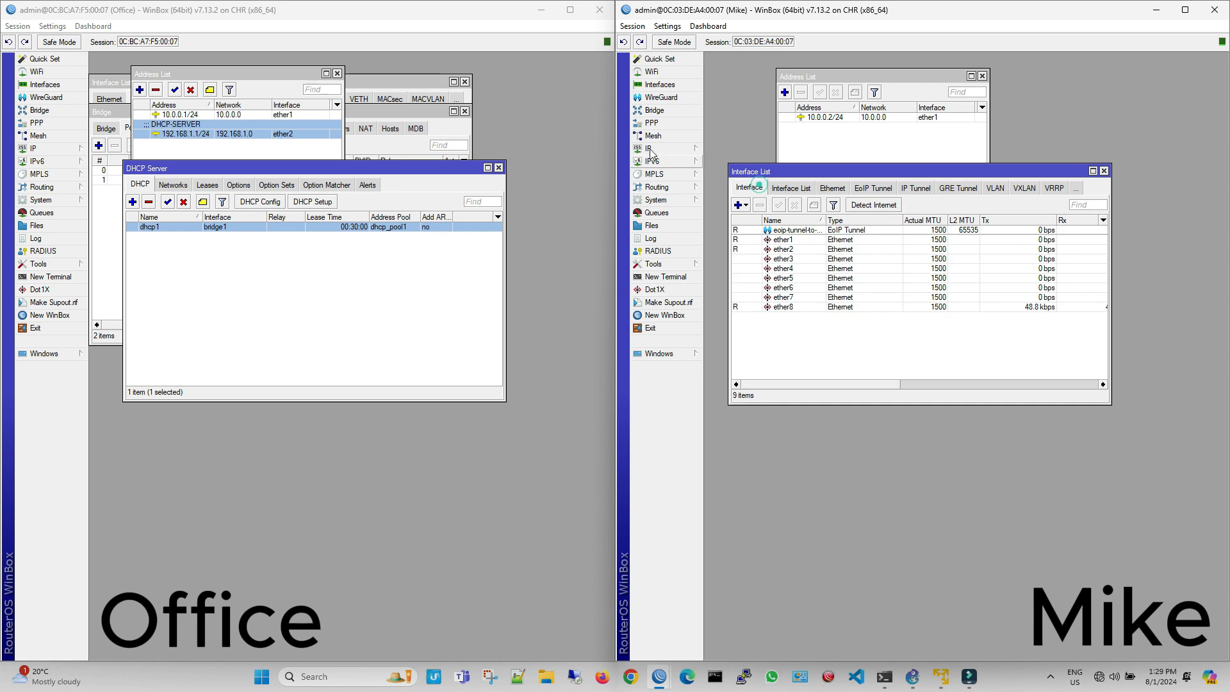
click(654, 110)
click(715, 132)
click(715, 150)
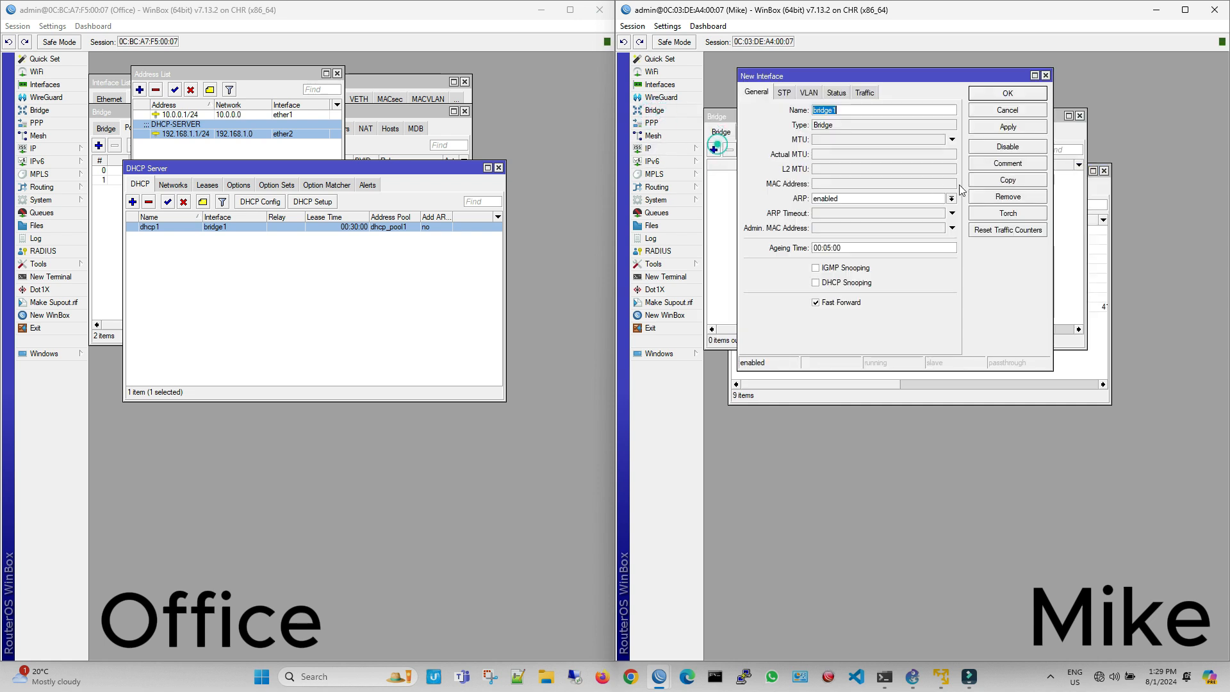
click(1023, 95)
Add eoip-tunnel-to-OFFICE as a port of bridge1 on the Mike router
click(747, 133)
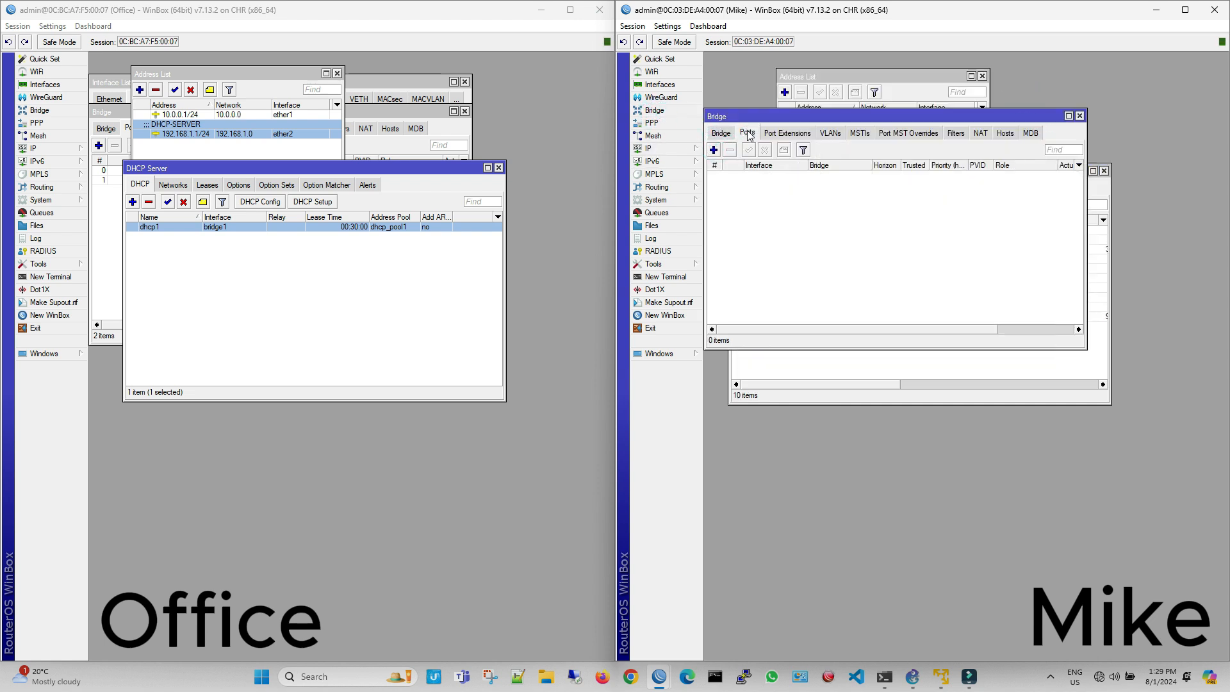
click(713, 150)
click(848, 150)
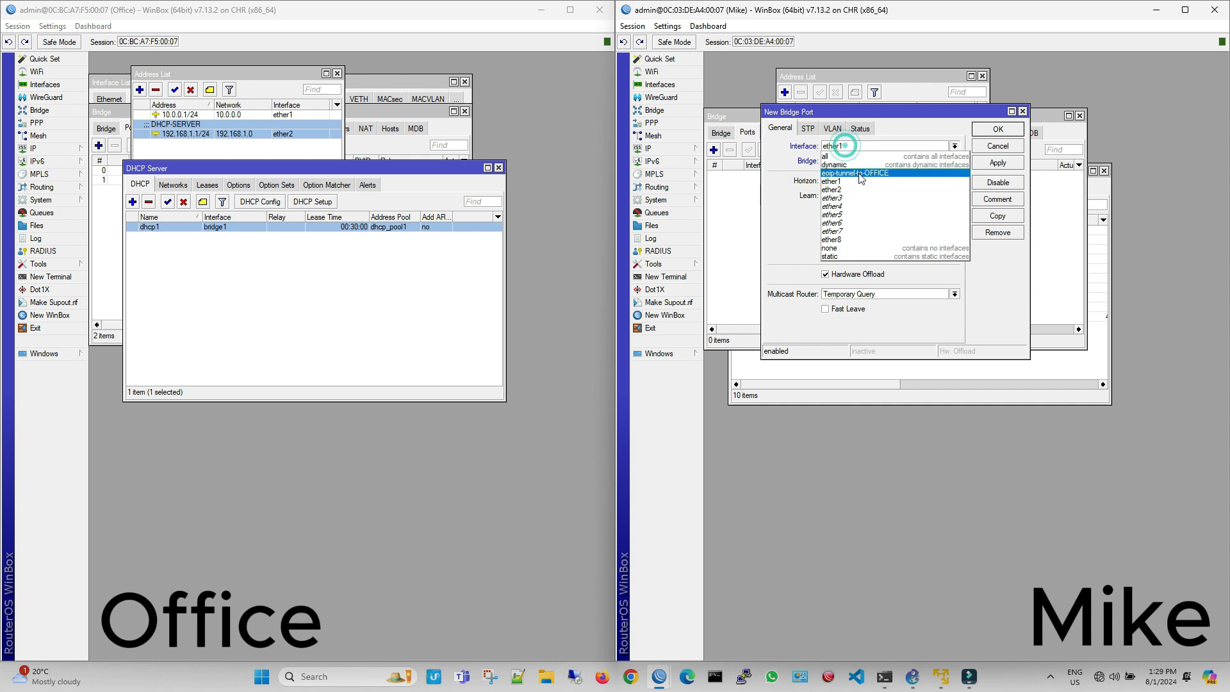
click(859, 172)
click(997, 162)
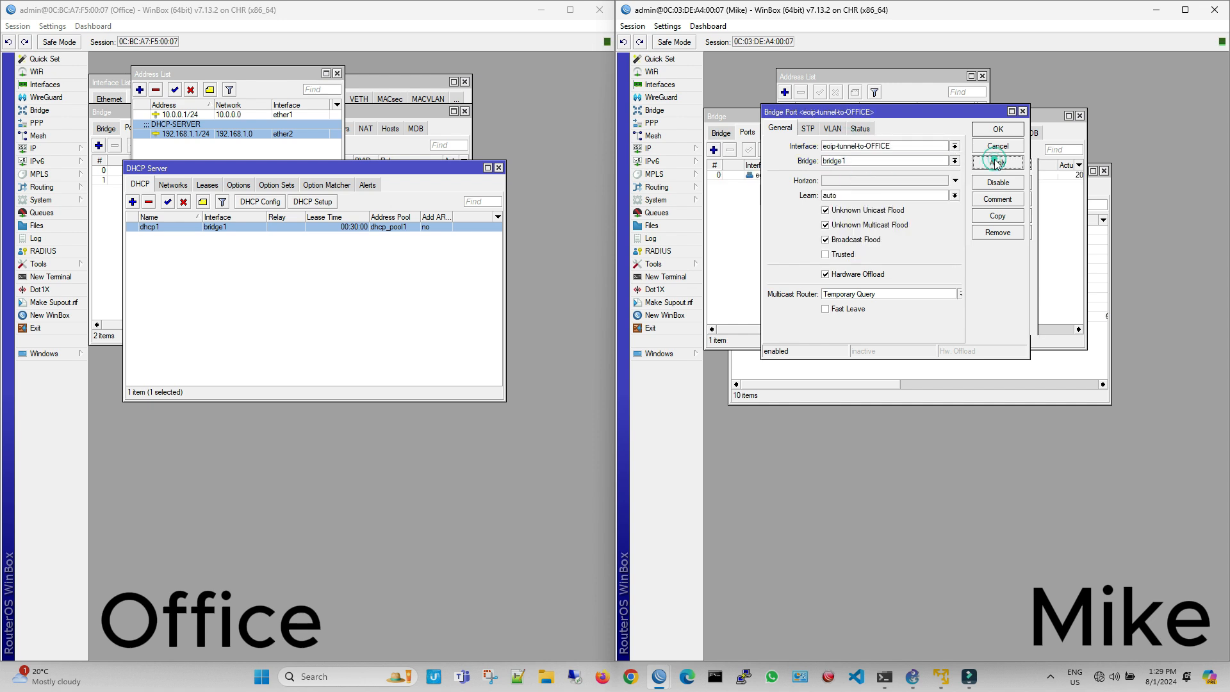
Copy the tunnel's bridge port entry to add ether2 to bridge1, save both ports, and uncover the Mike router's interface list
click(998, 216)
click(856, 160)
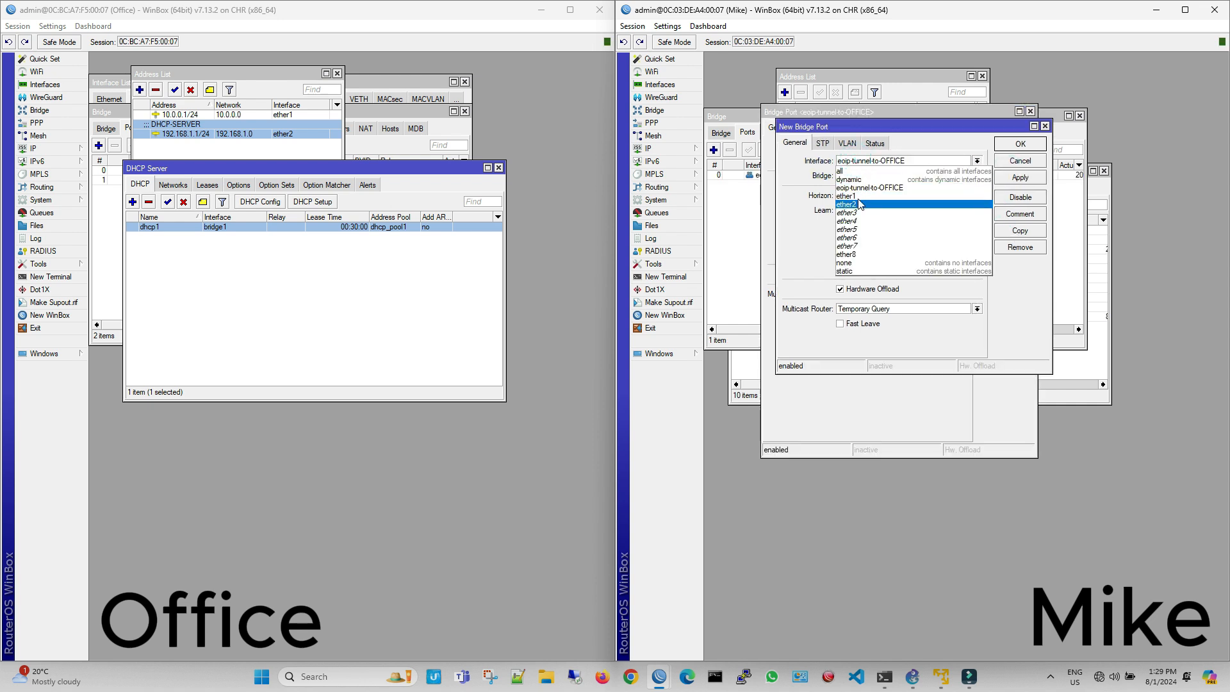
click(846, 204)
click(1001, 178)
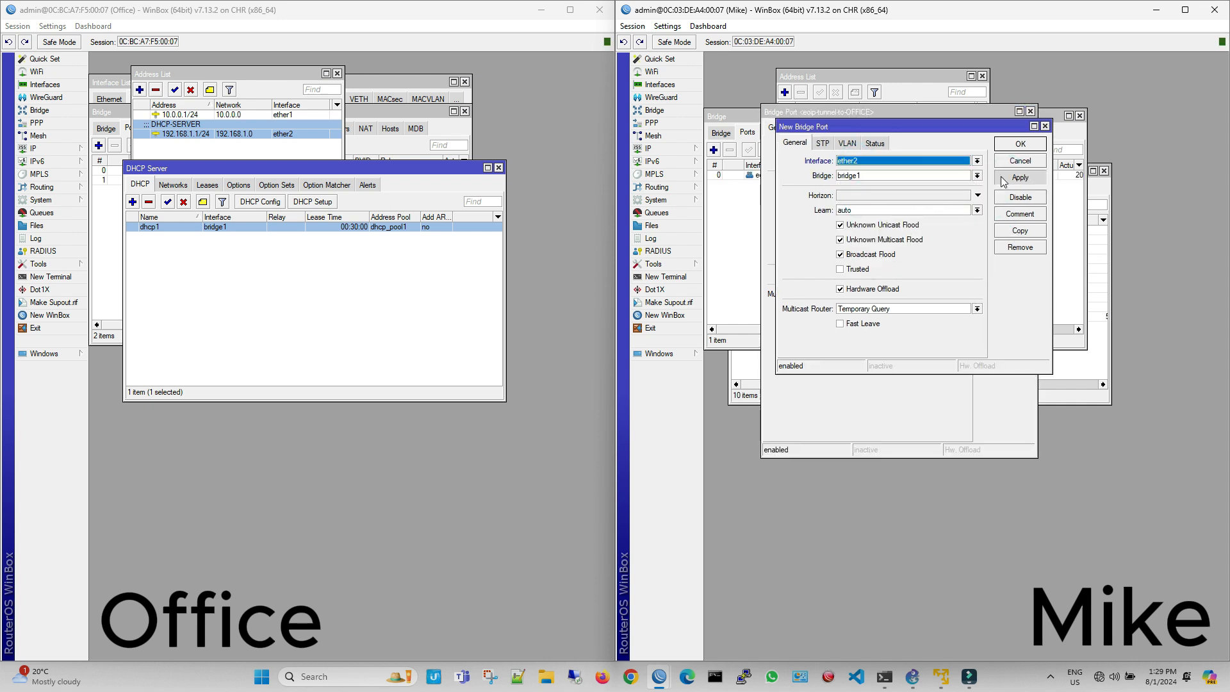
click(1020, 143)
click(1005, 128)
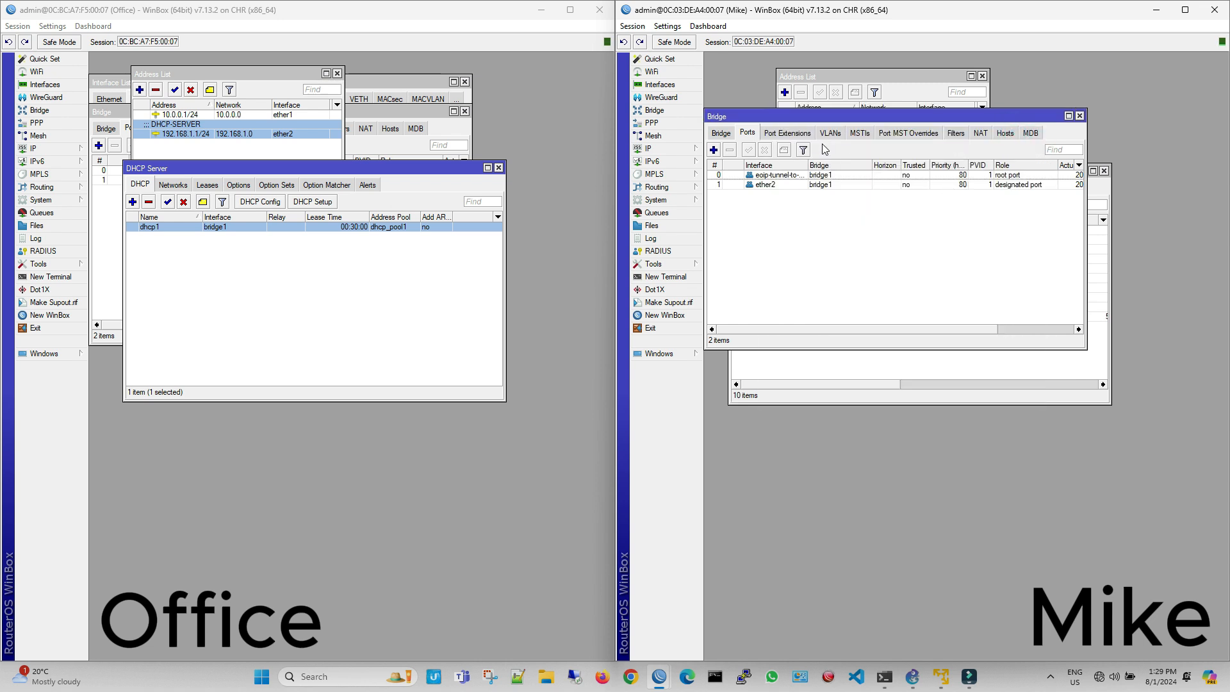
drag(841, 116, 872, 260)
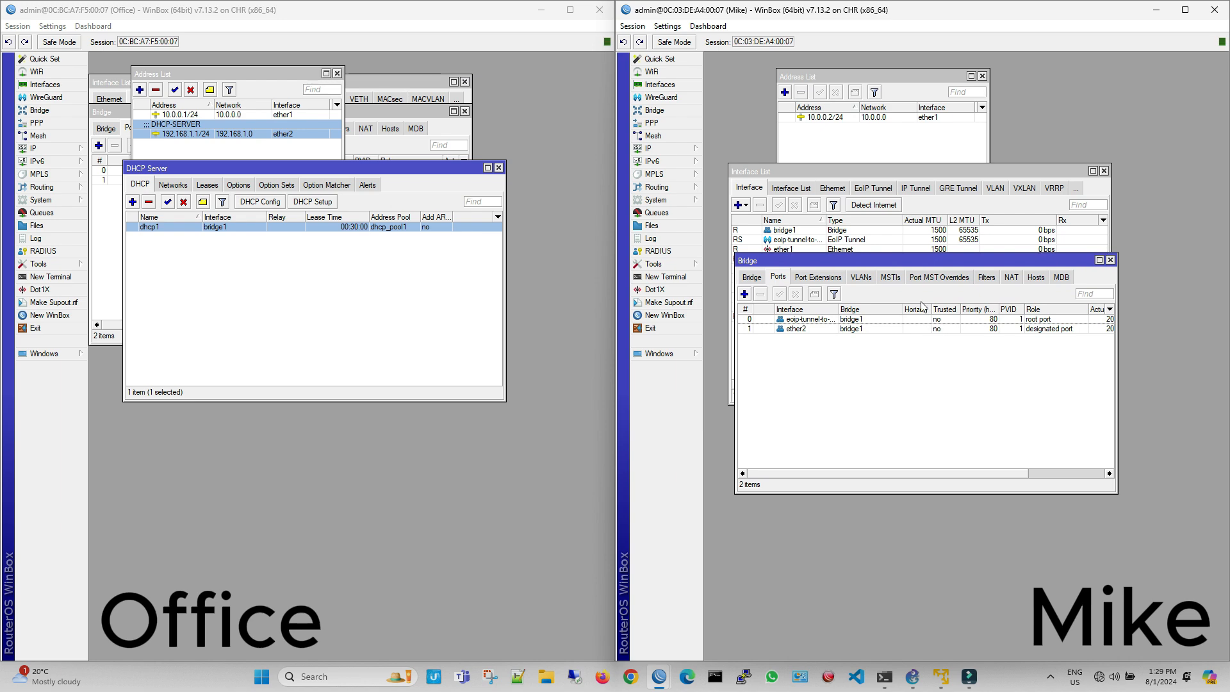
Switch to GNS3, open PC1's console and request an address with ip dhcp
click(1156, 9)
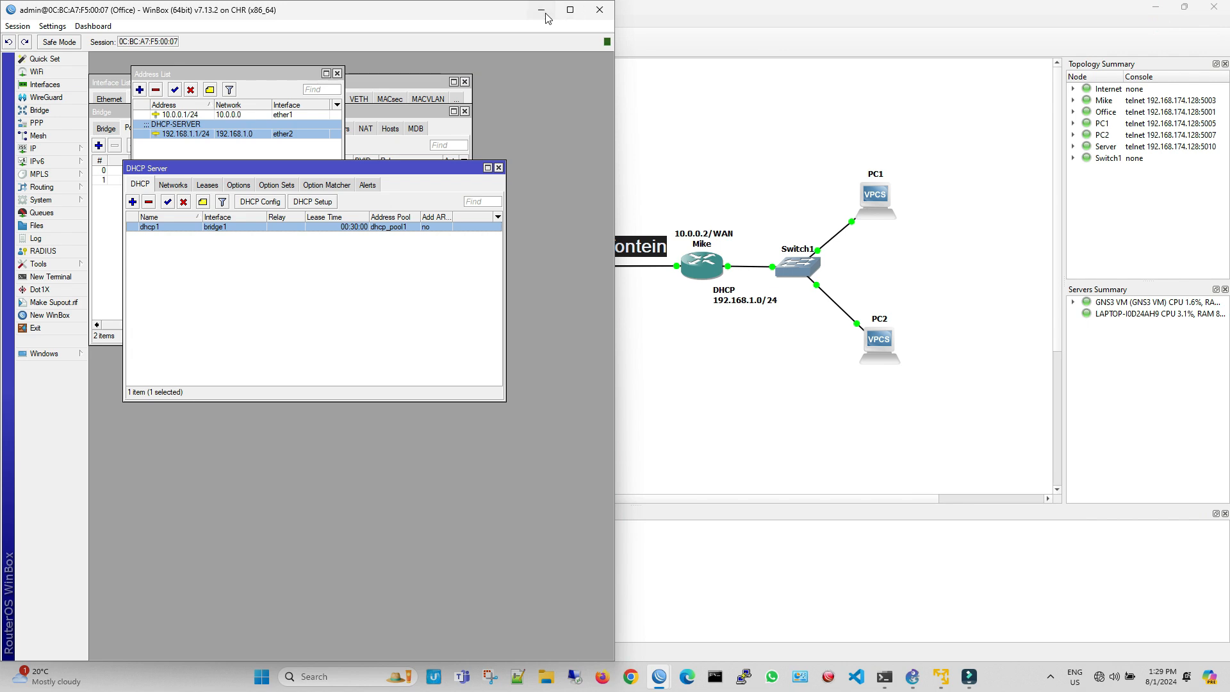
click(541, 9)
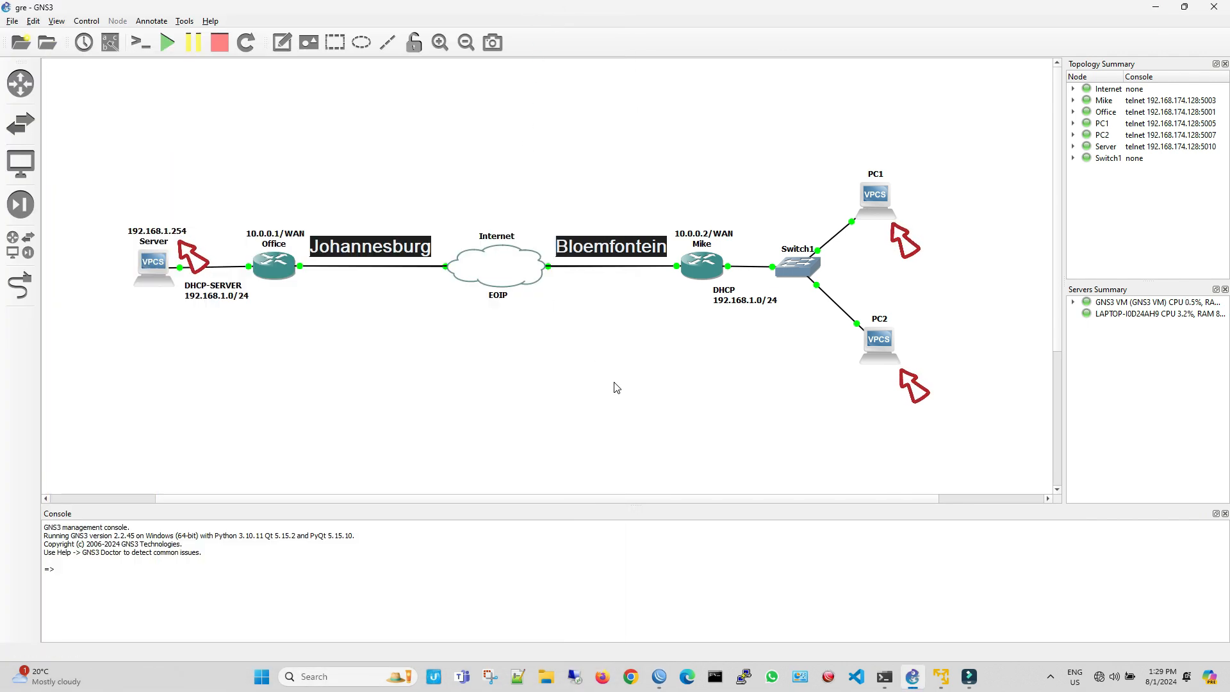
click(889, 201)
double_click(887, 200)
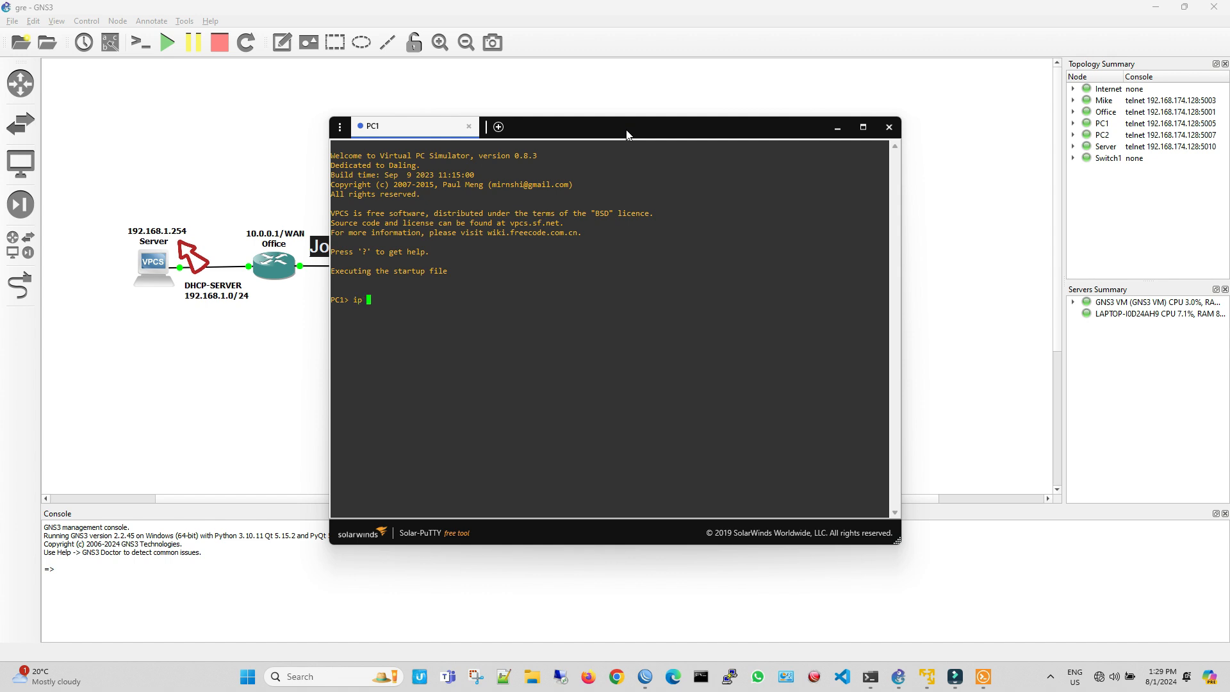
text(cp)
key(Return)
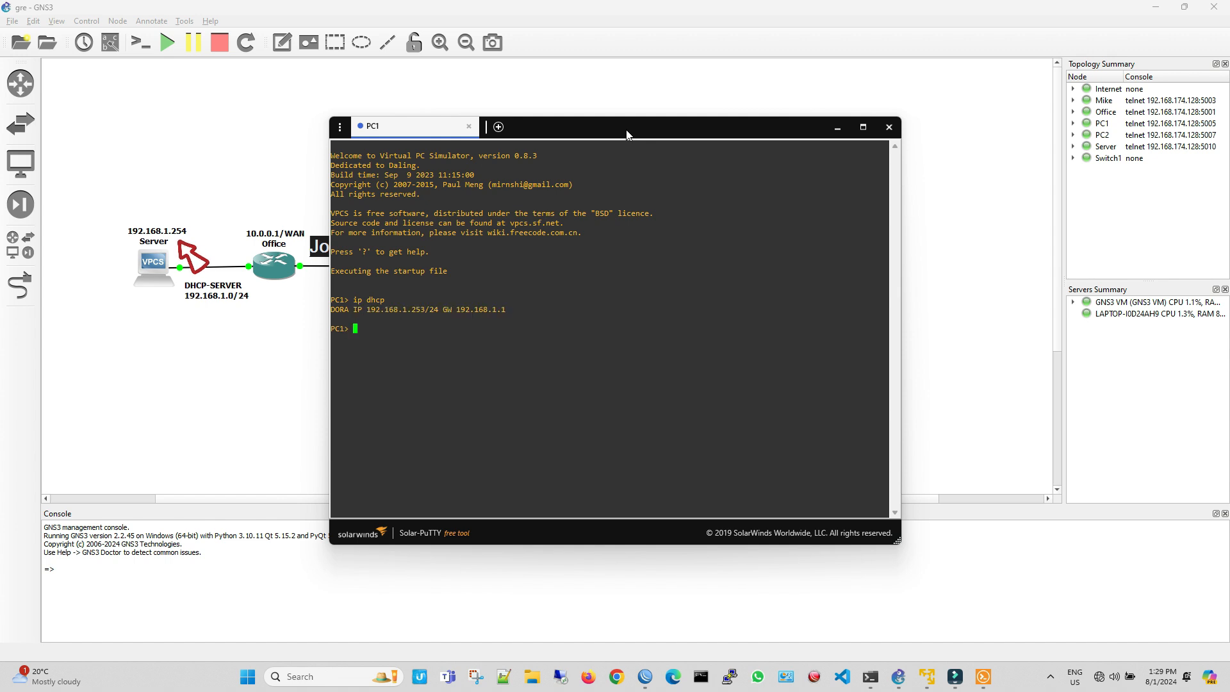
Open PC2's console and request an address with ip dhcp
drag(633, 131, 461, 85)
click(887, 343)
click(884, 338)
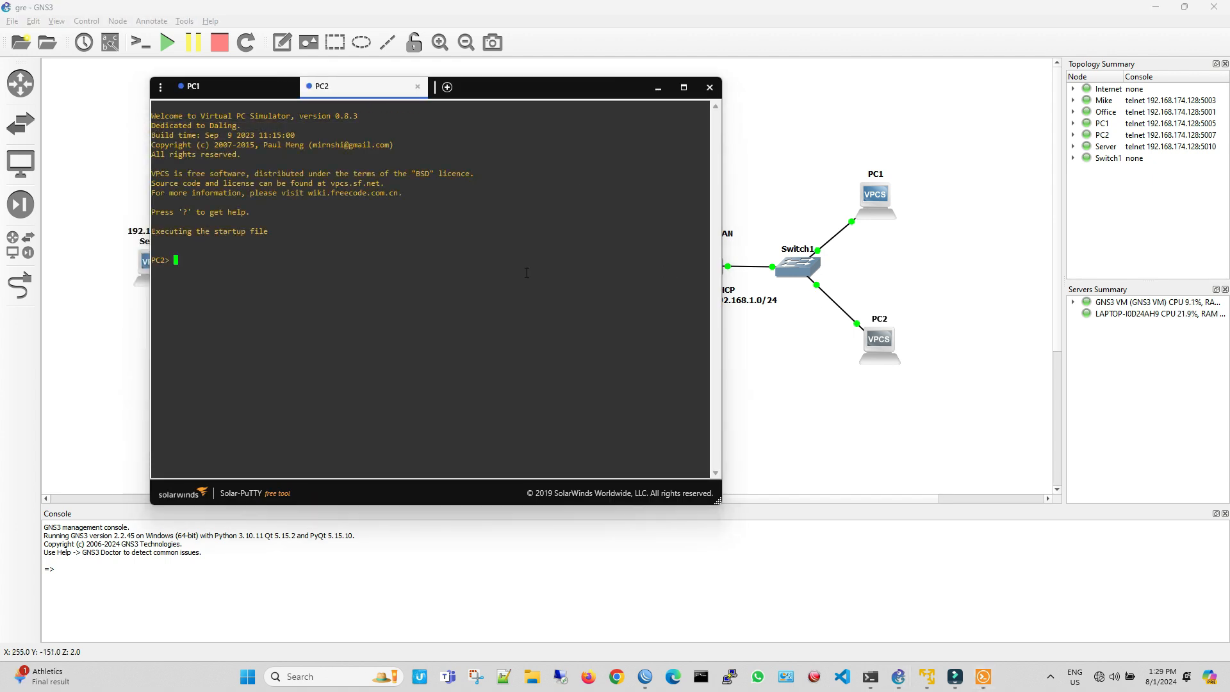
text(ip dhcp)
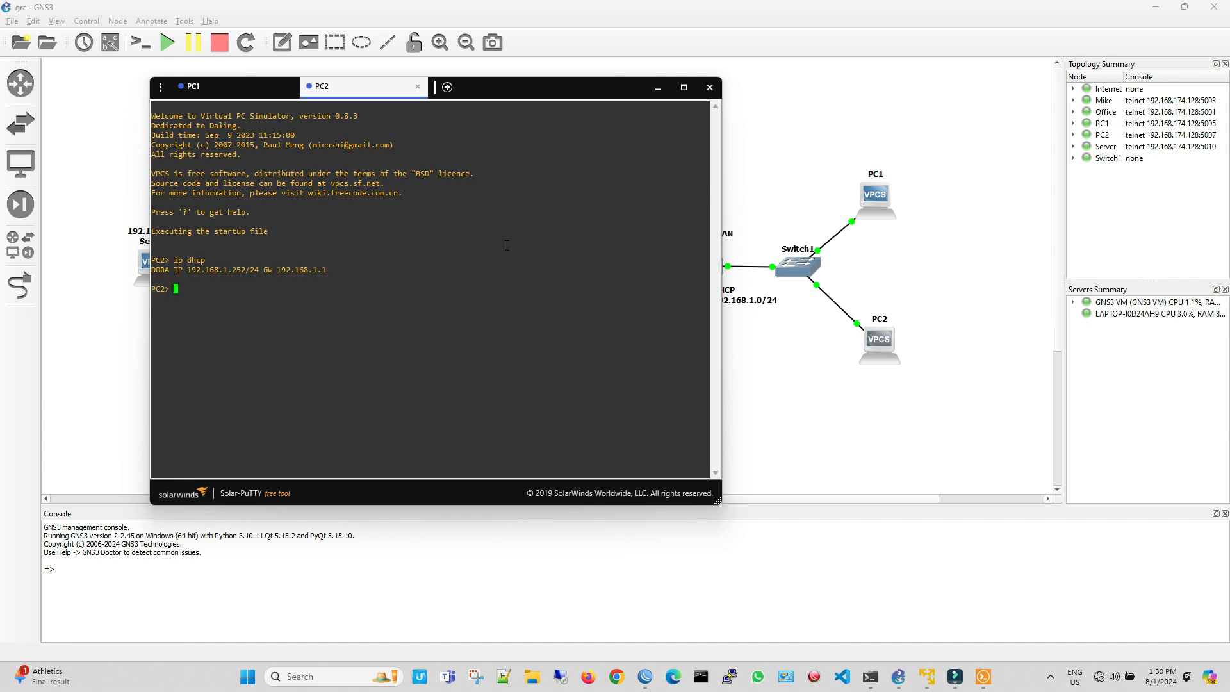
Ping the Server at 192.168.1.254 from PC1's console
click(193, 86)
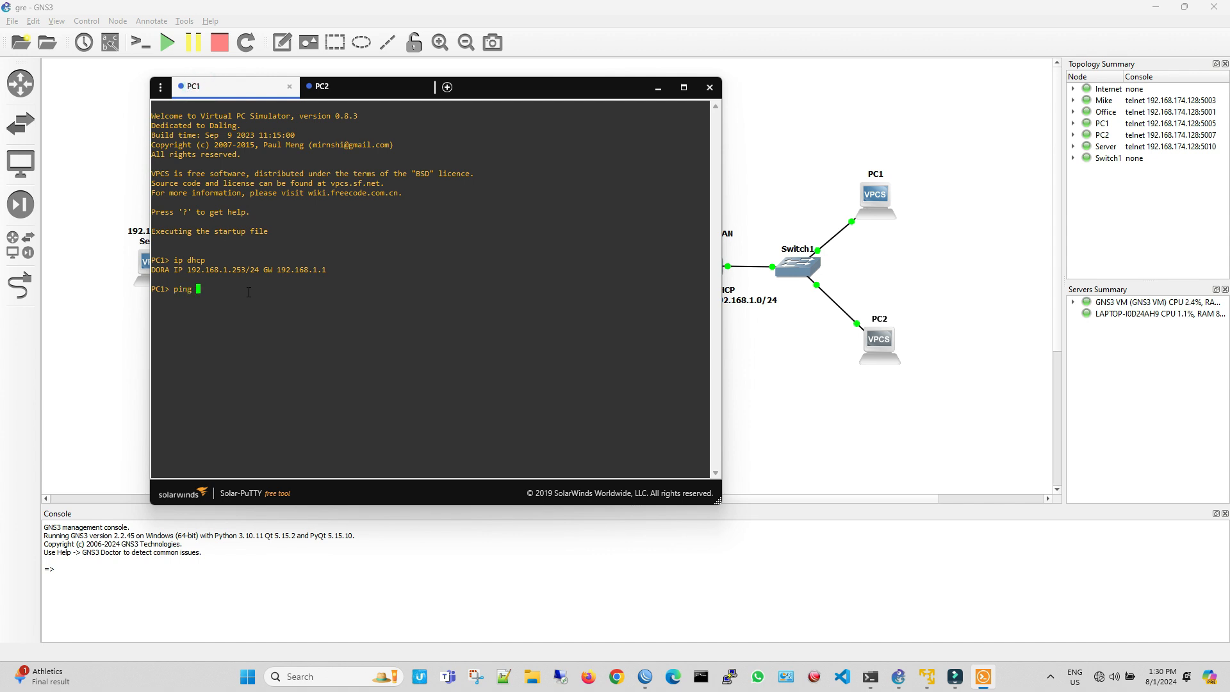
text(ping 192.168.1.254)
key(Return)
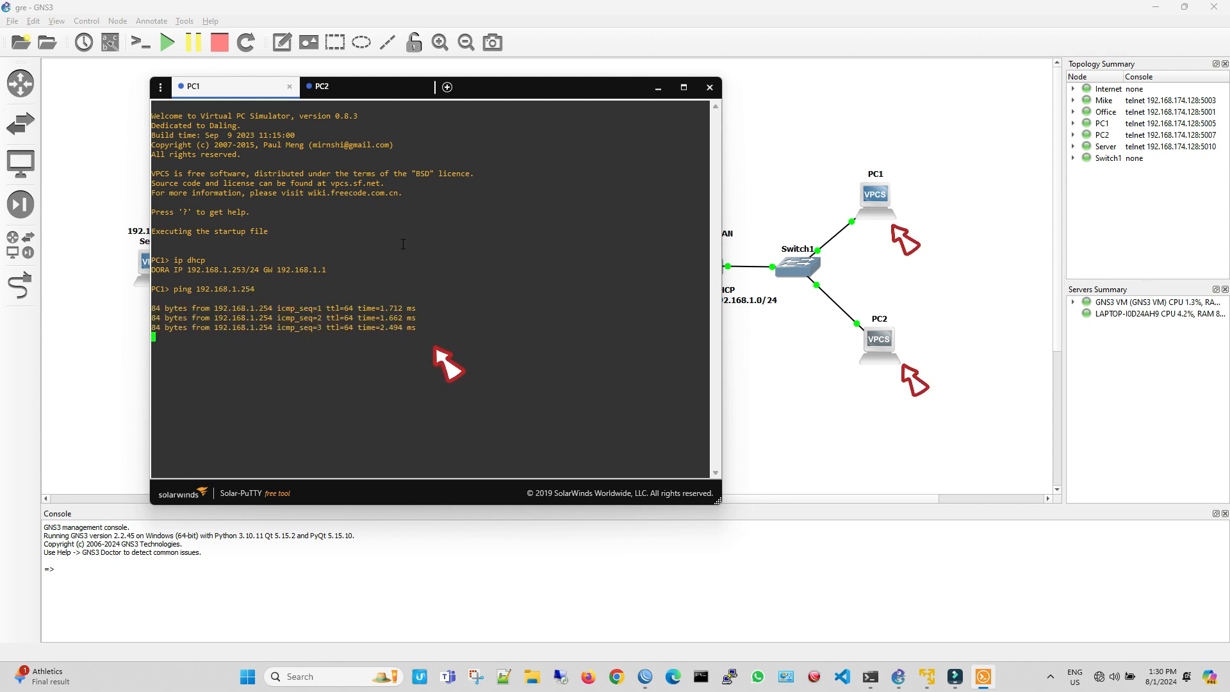
Ping the Server at 192.168.1.254 from PC2's console
click(373, 94)
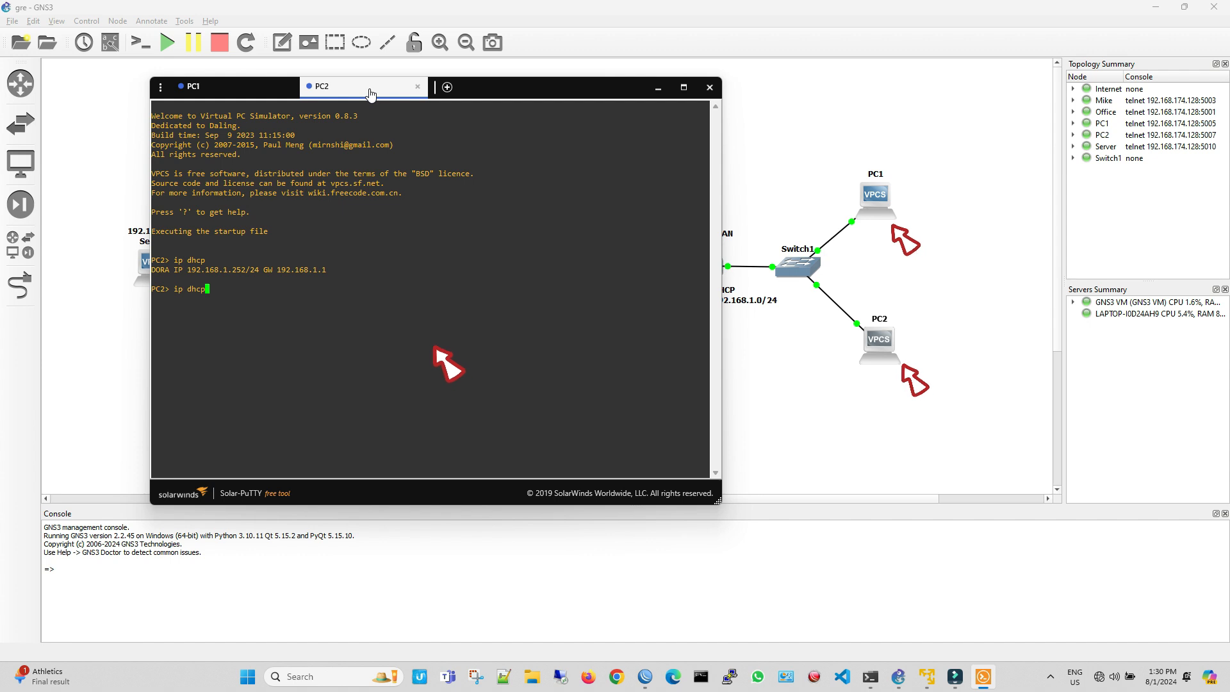
key(BackSpace)
key(BackSpace)
key(BackSpace)
text(ping 192.168.1.254)
key(Return)
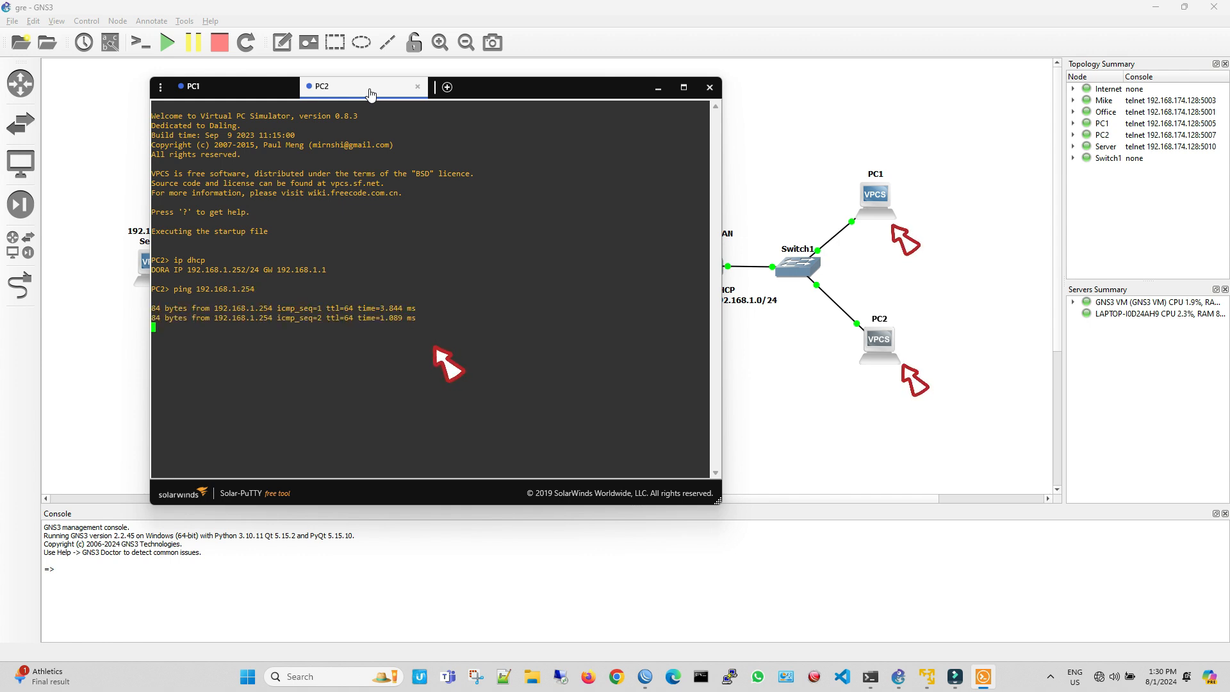